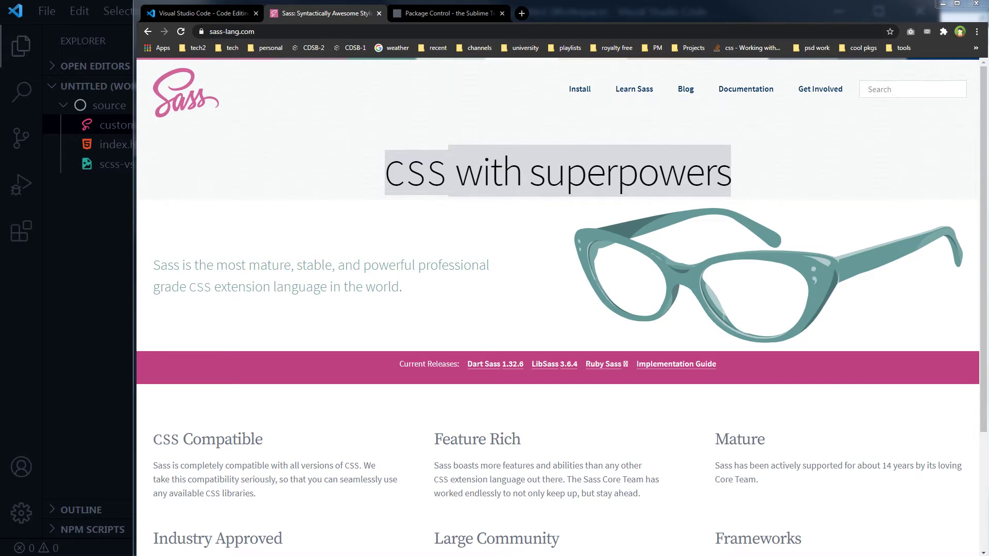
Close the Package Control tab in Chrome and switch to the Visual Studio Code website
left_click(502, 13)
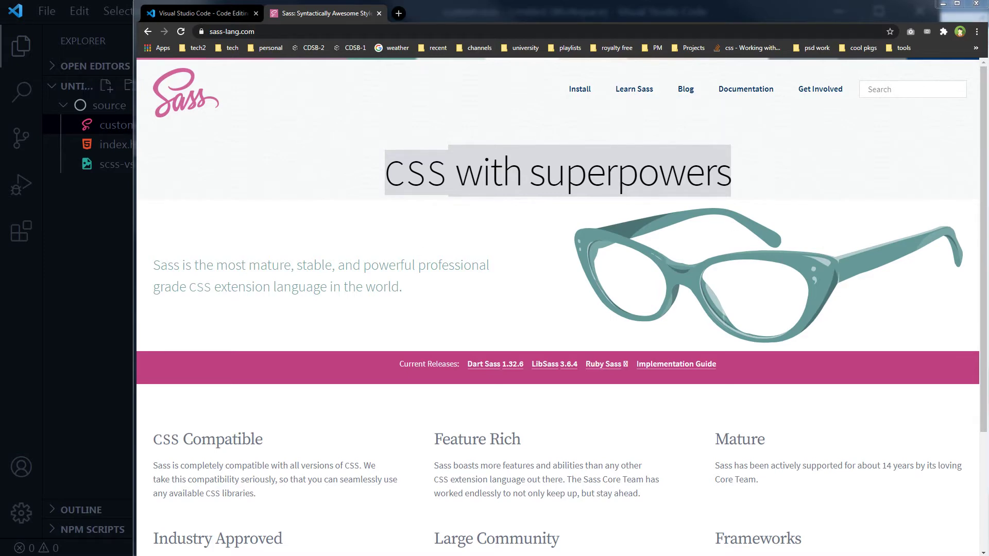
left_click(213, 12)
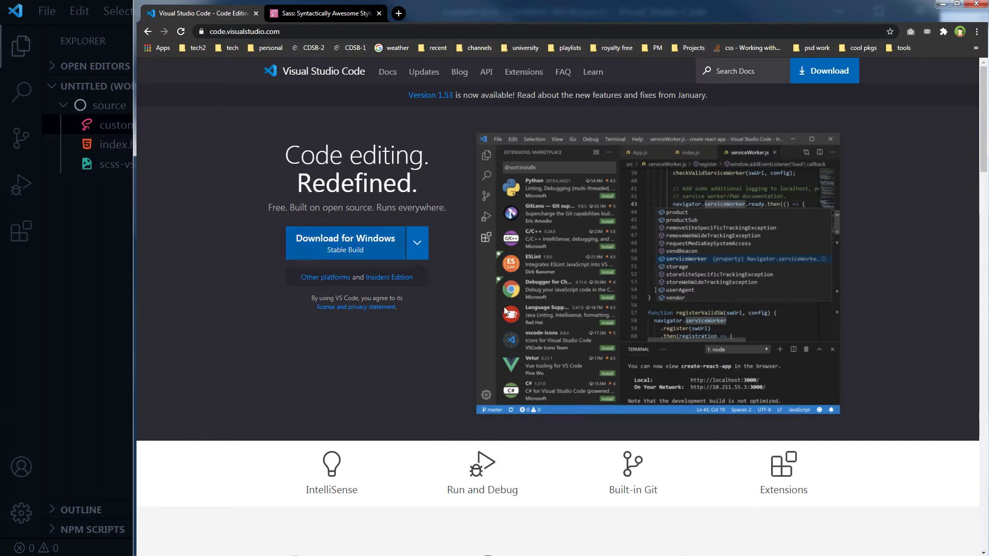
Open and dismiss the VS Code download options, visit the Sass tab, then bring VS Code forward
left_click(417, 242)
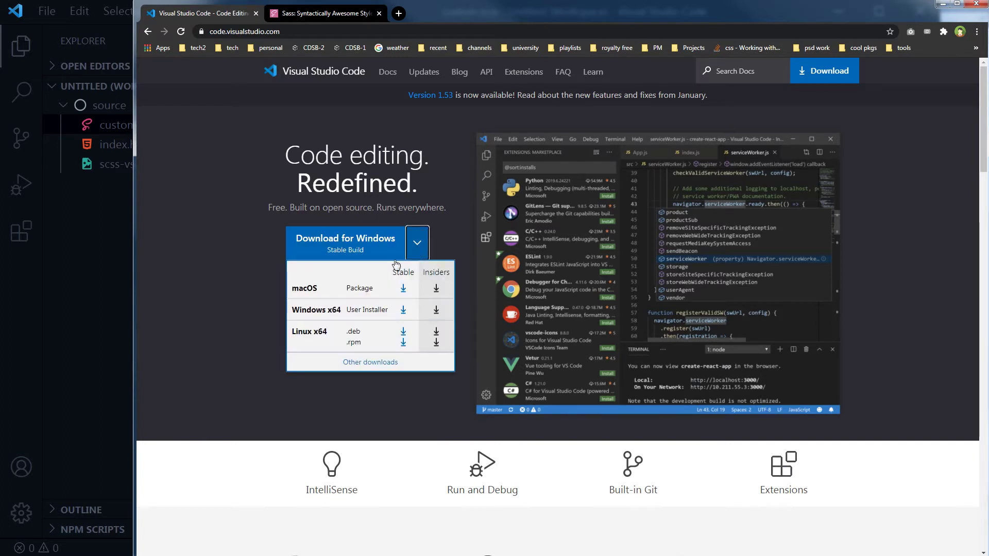
left_click(203, 313)
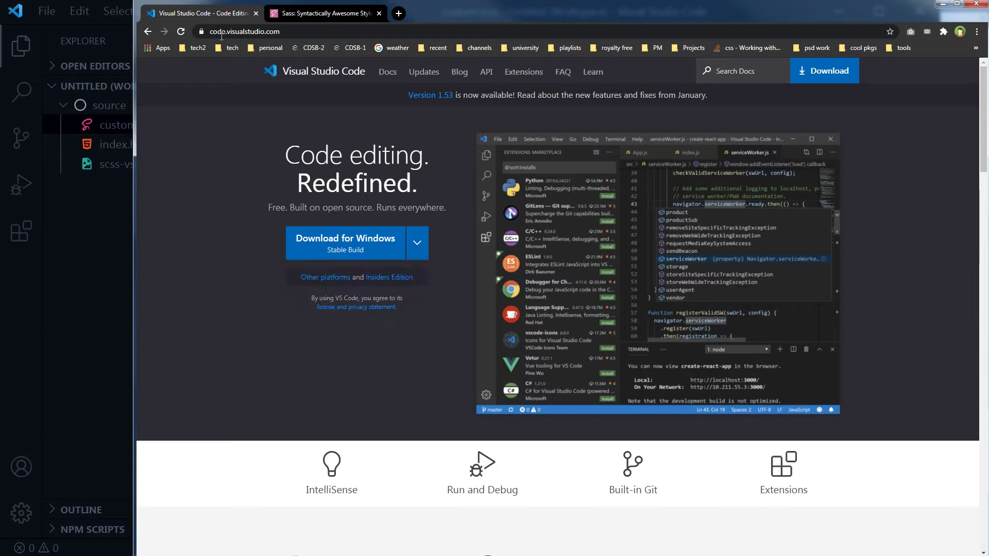
left_click(325, 13)
left_click(33, 286)
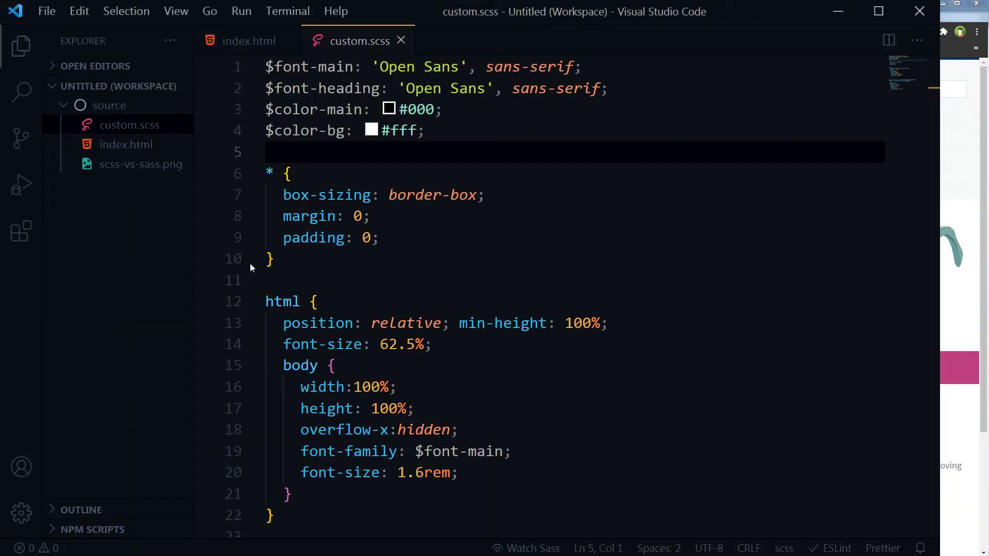
left_click(414, 246)
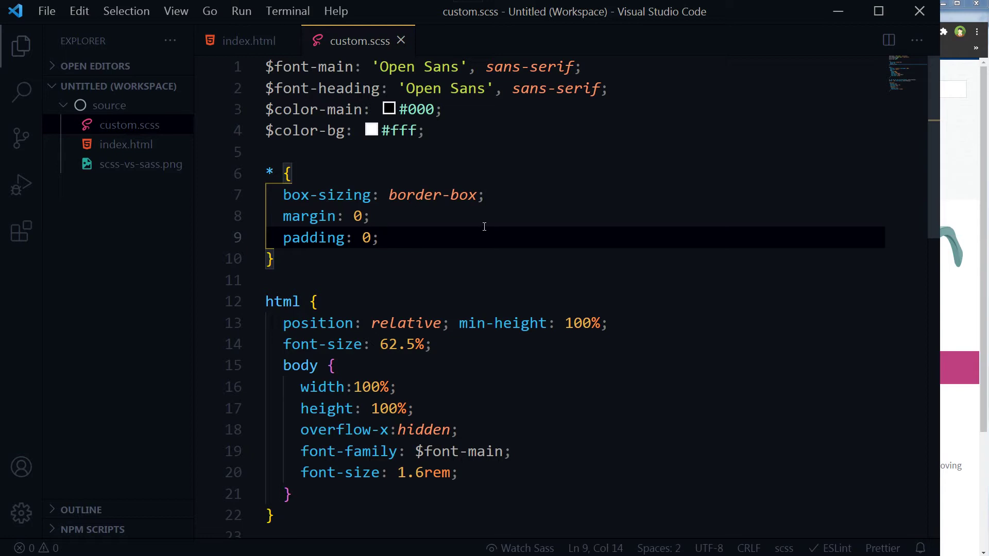
left_click(249, 40)
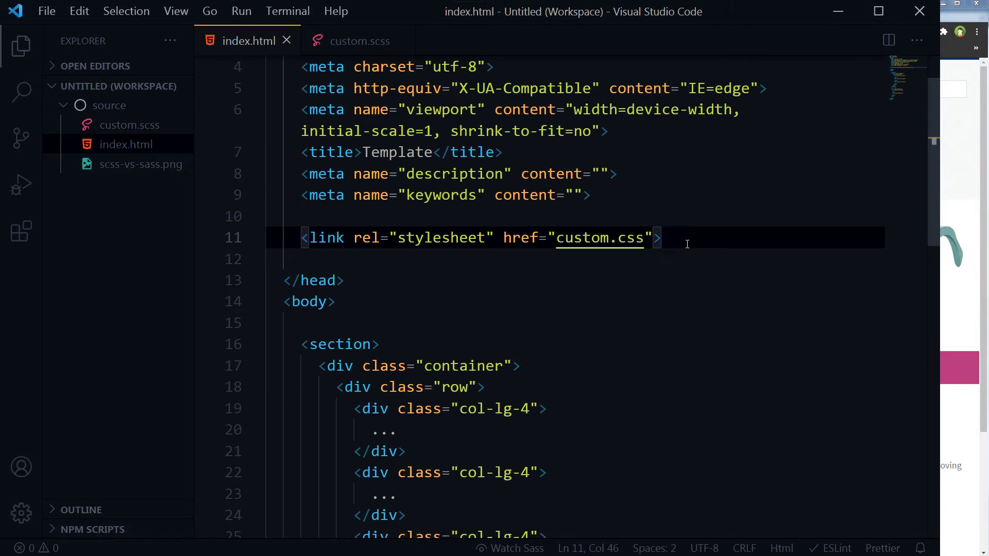
left_click(612, 238)
double_click(625, 238)
left_click(672, 239)
left_click(360, 41)
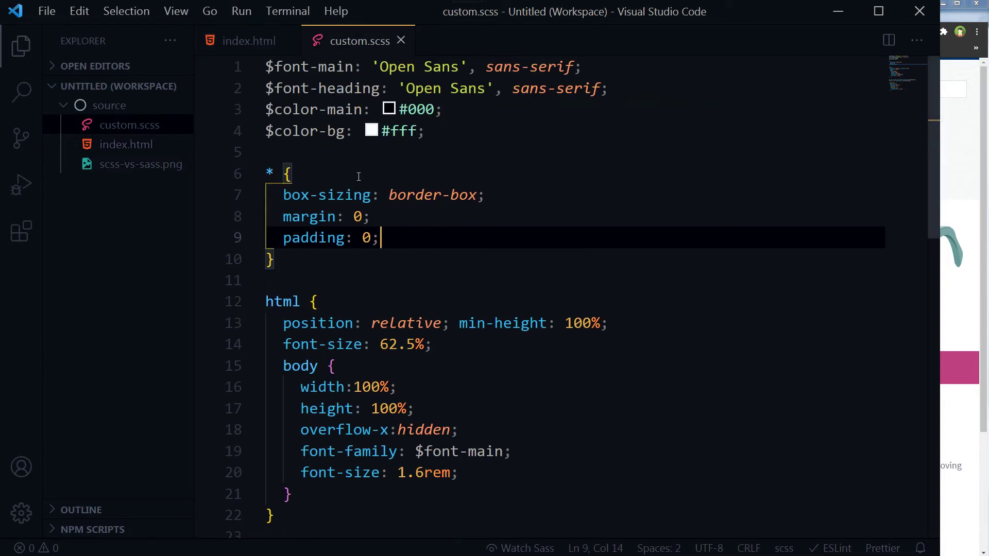
left_click(292, 173)
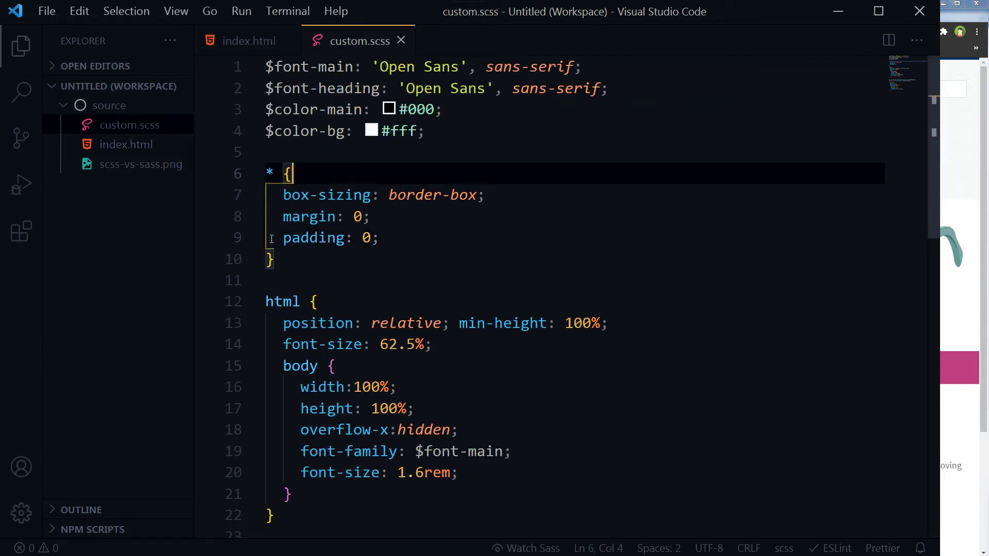
left_click(17, 236)
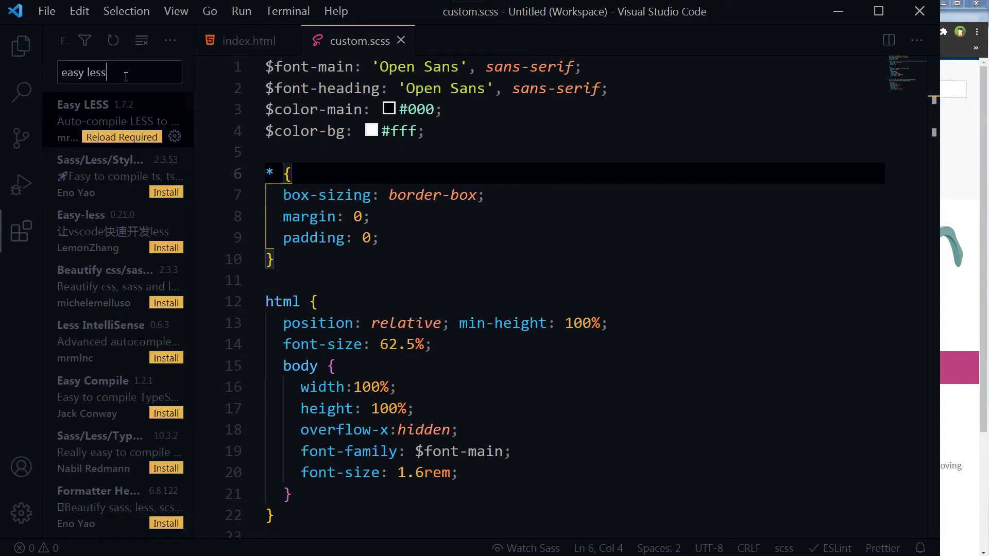
left_click_drag(131, 73, 54, 72)
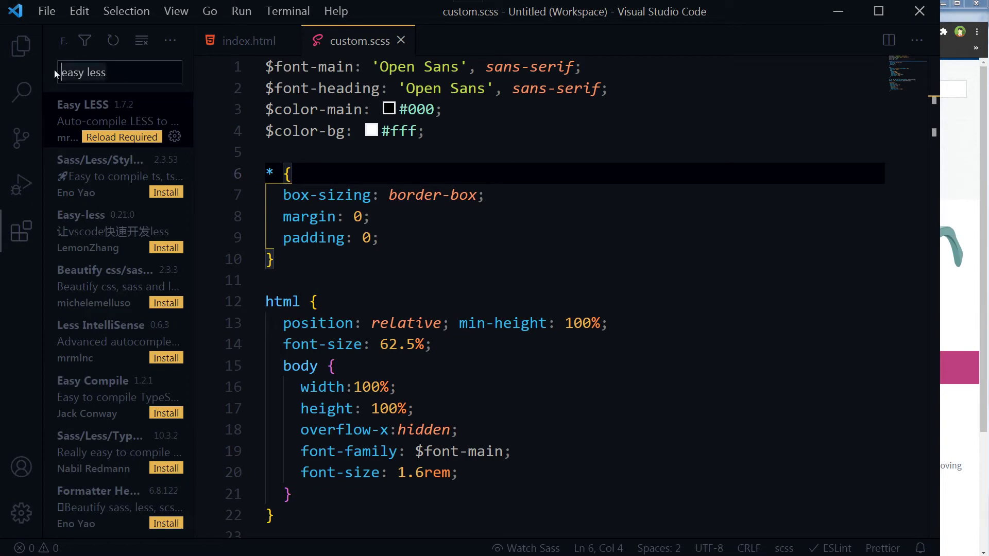
type("live s")
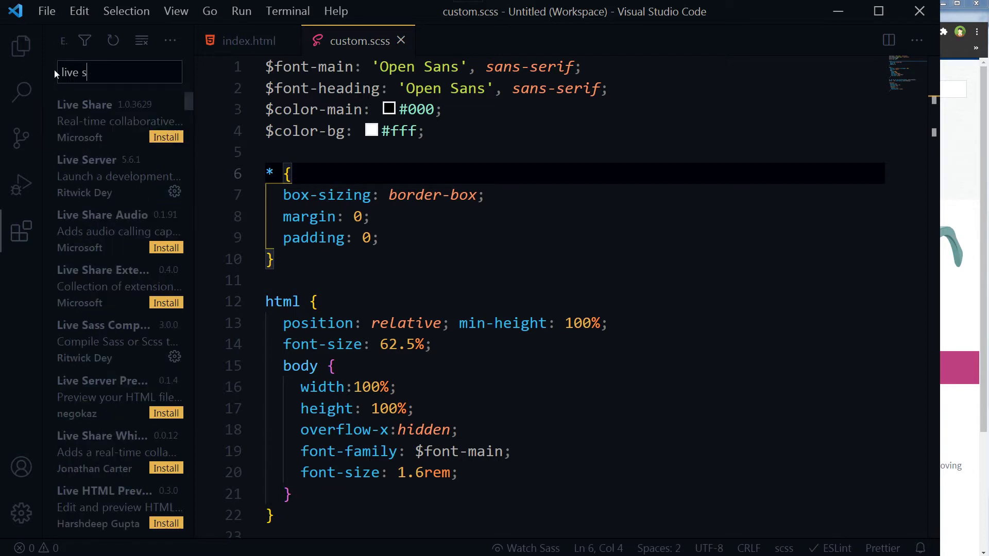
type("ass com")
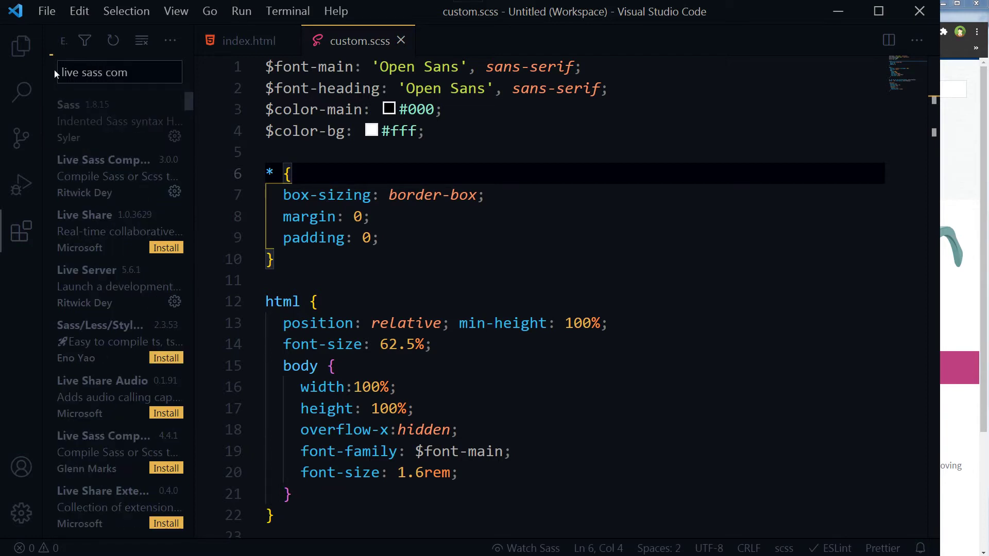
type("piler")
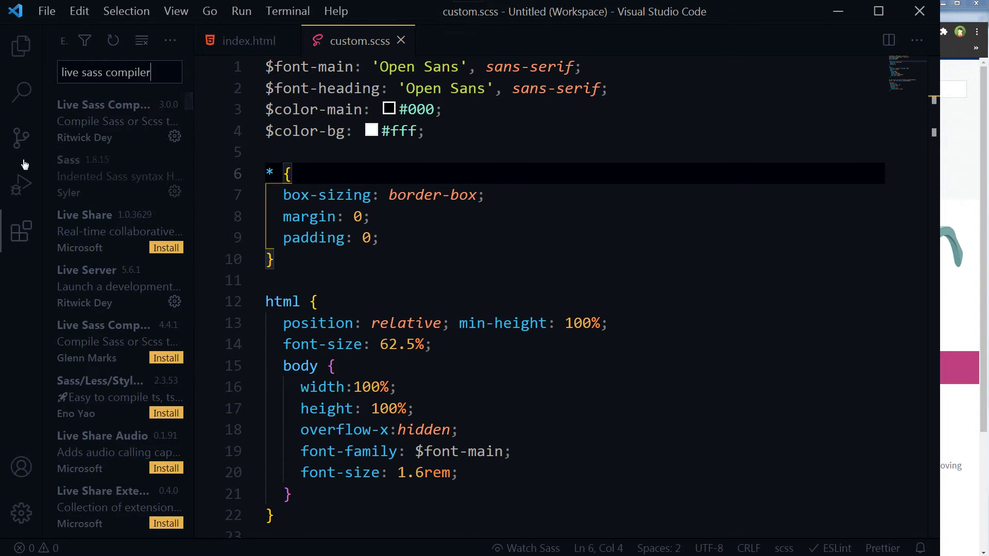
left_click(104, 112)
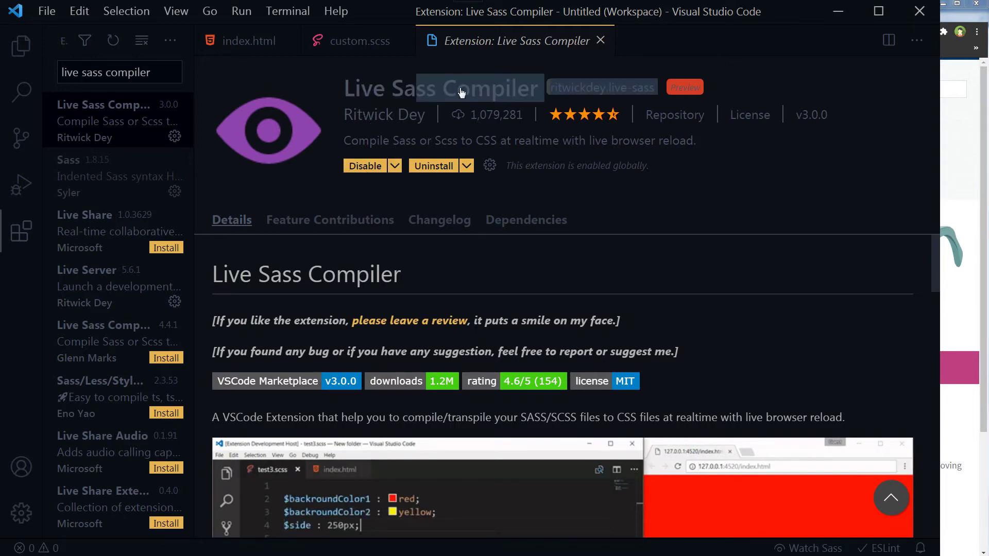
left_click_drag(461, 92, 348, 85)
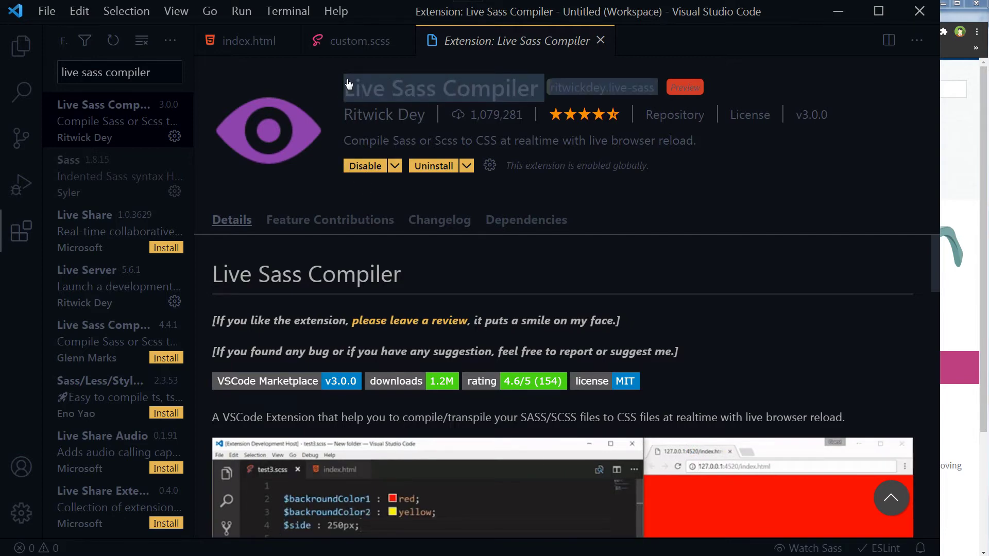
scroll(633, 334, "down", 1)
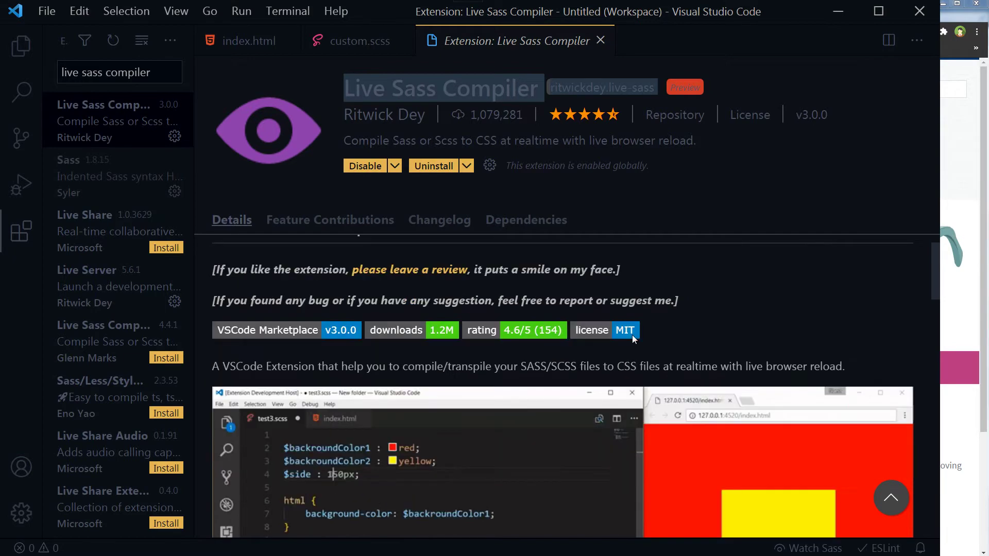
scroll(631, 334, "down", 3)
scroll(579, 318, "down", 3)
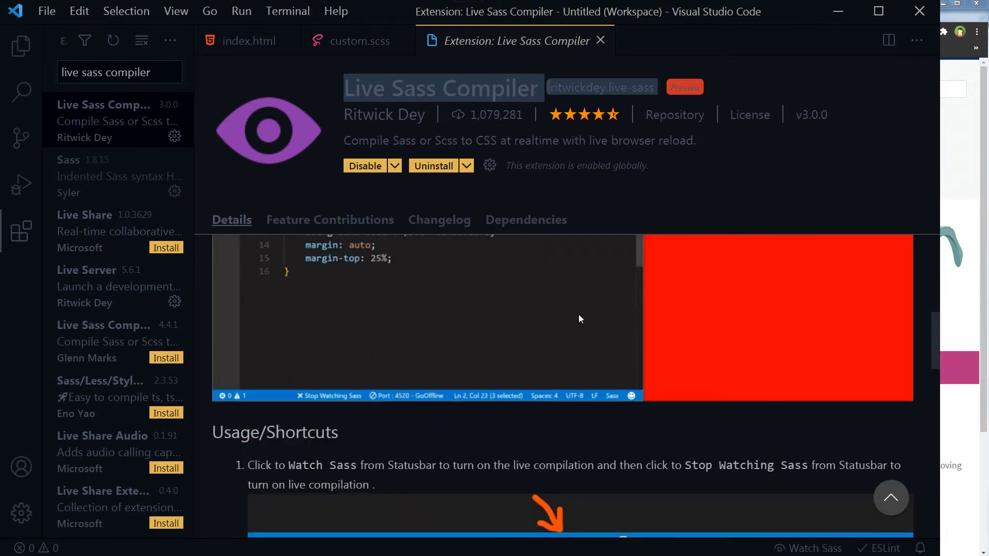
scroll(579, 318, "down", 3)
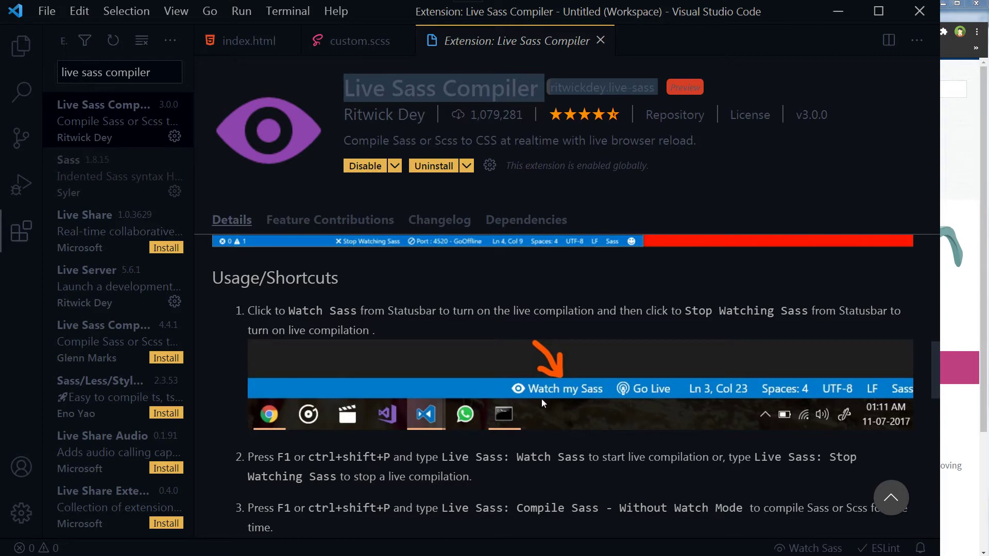
scroll(572, 392, "down", 5)
scroll(572, 391, "down", 5)
scroll(572, 392, "up", 5)
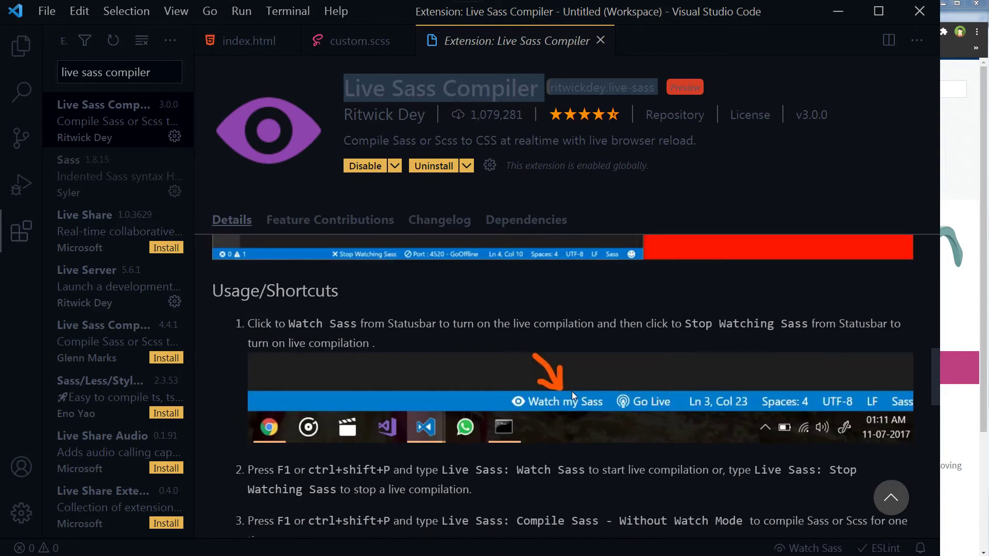
scroll(571, 391, "up", 5)
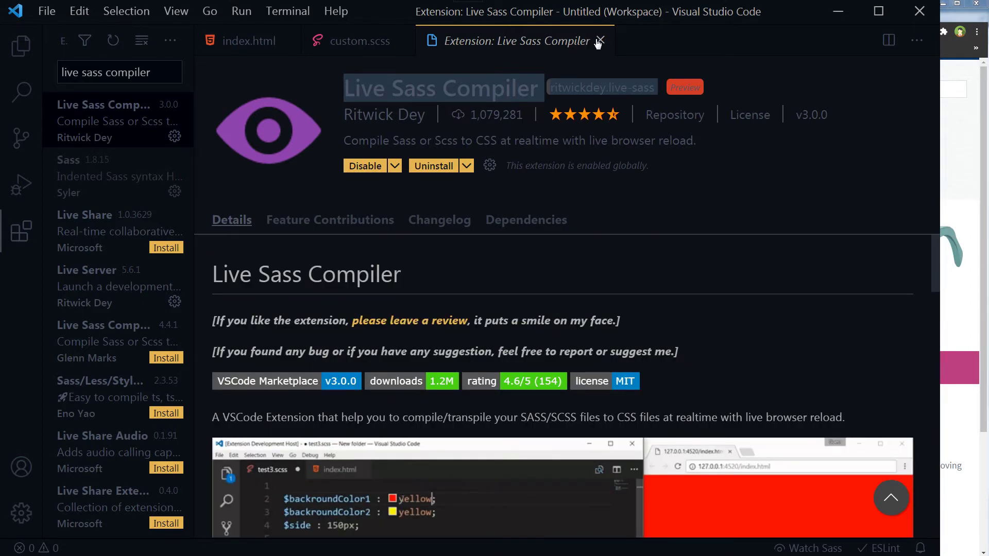
double_click(128, 72)
key("ctrl+a")
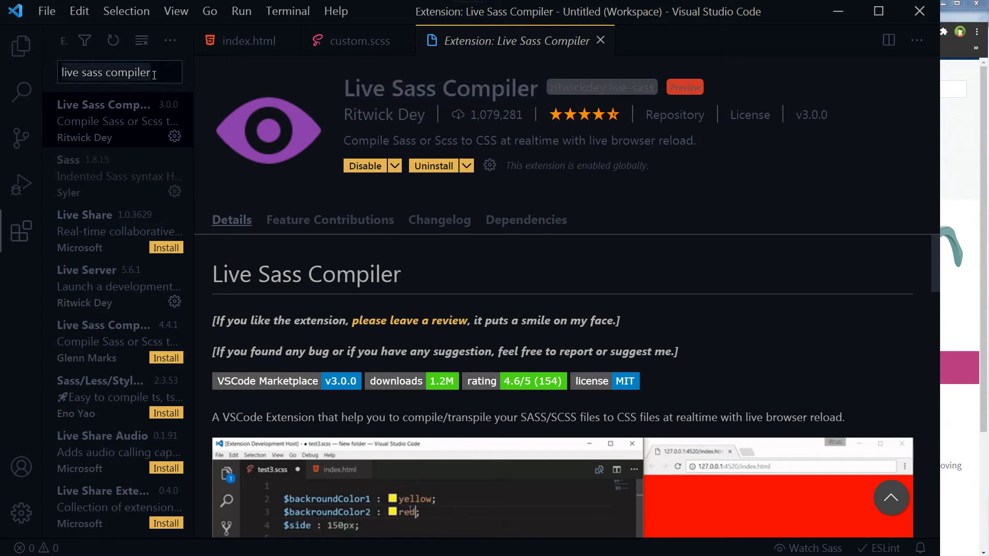
key("BackSpace")
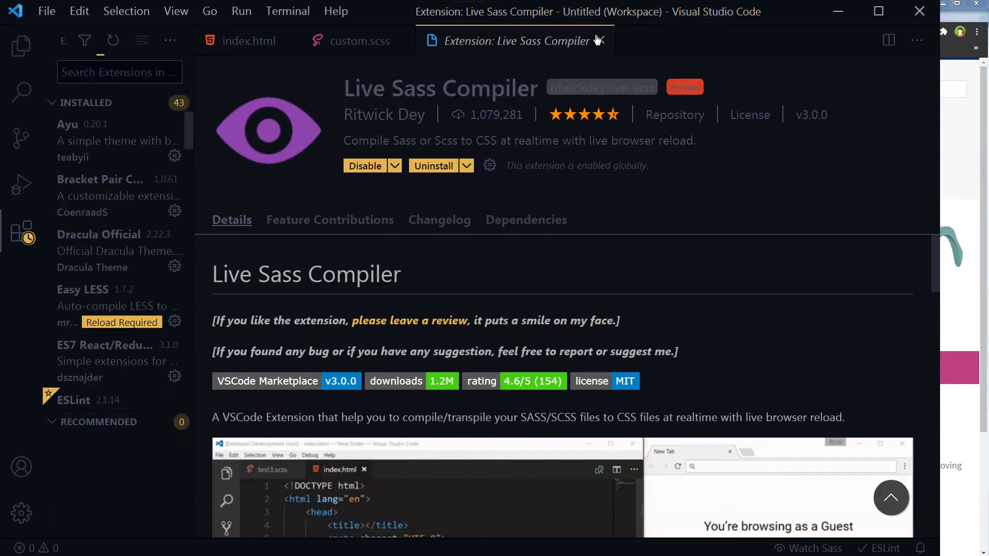
left_click(600, 40)
key("ctrl+shift+e")
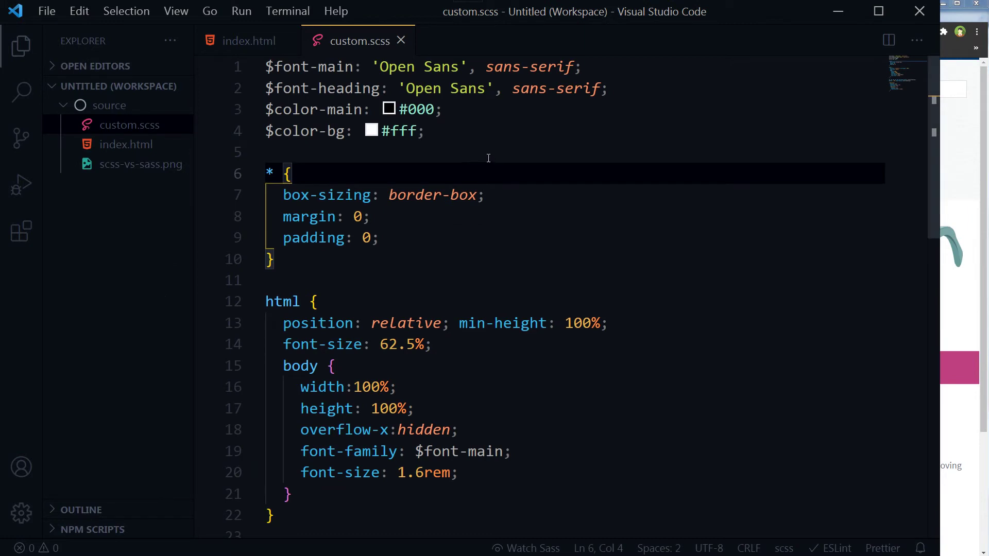
Start Watch Sass on custom.scss and close the compiler output once it reports watching
left_click(432, 151)
left_click(453, 264)
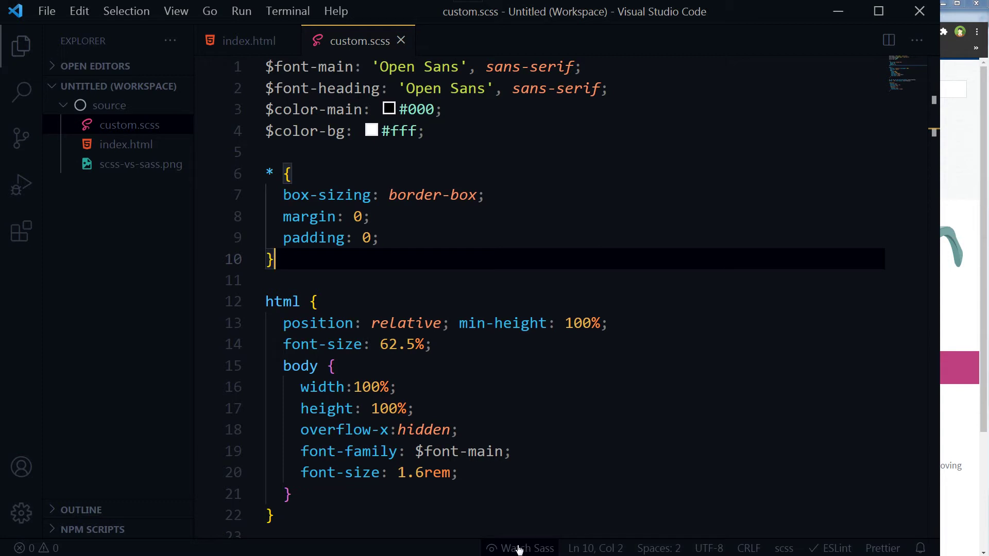
left_click(528, 549)
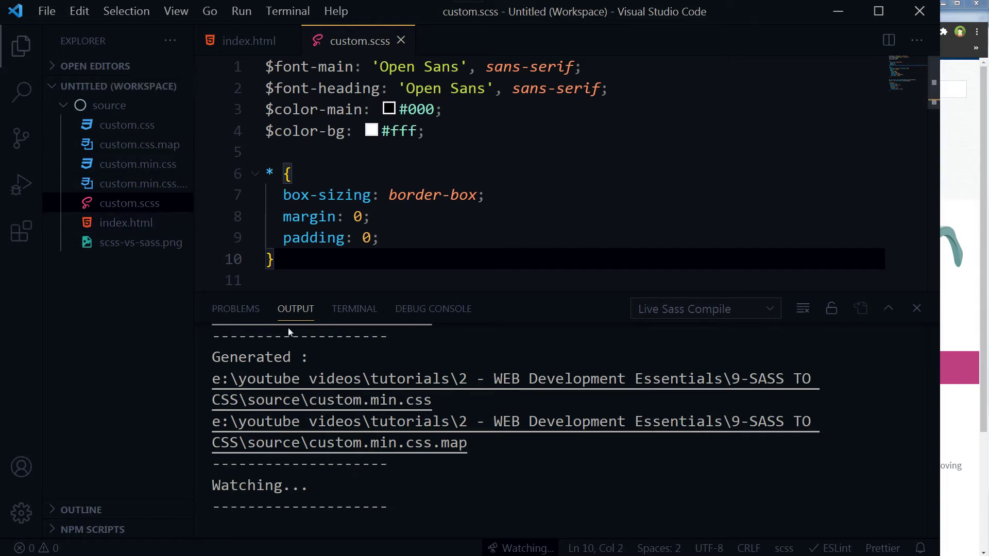
left_click_drag(218, 485, 304, 486)
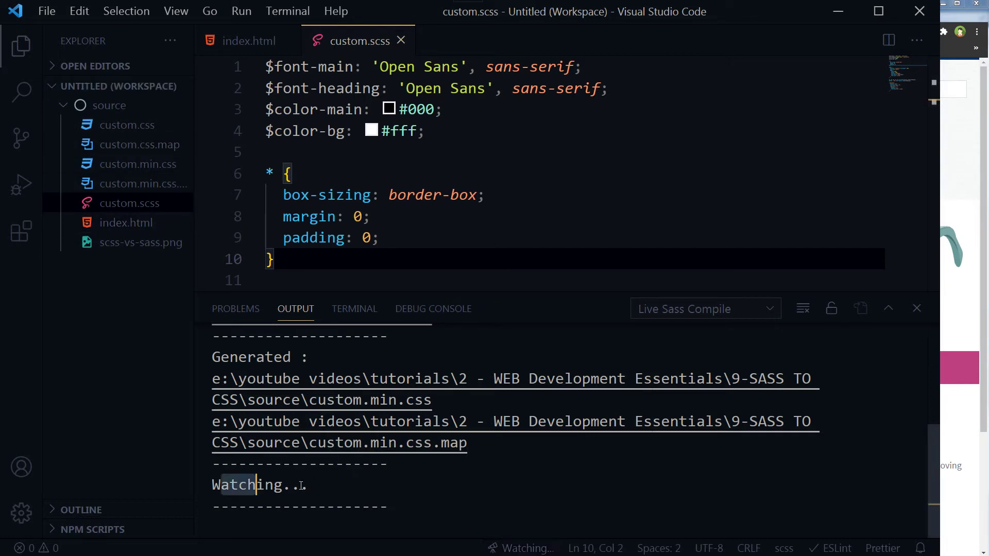
left_click(540, 463)
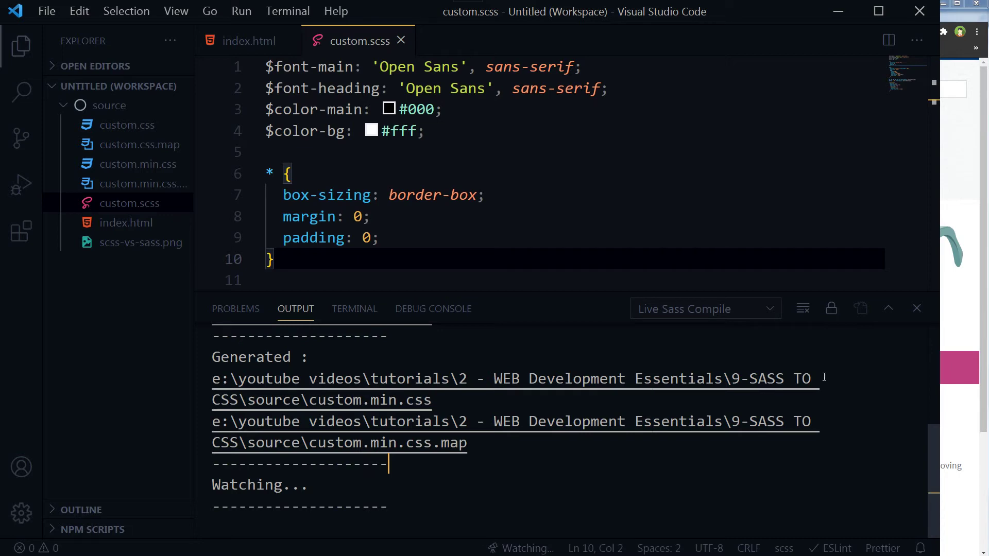
left_click(917, 309)
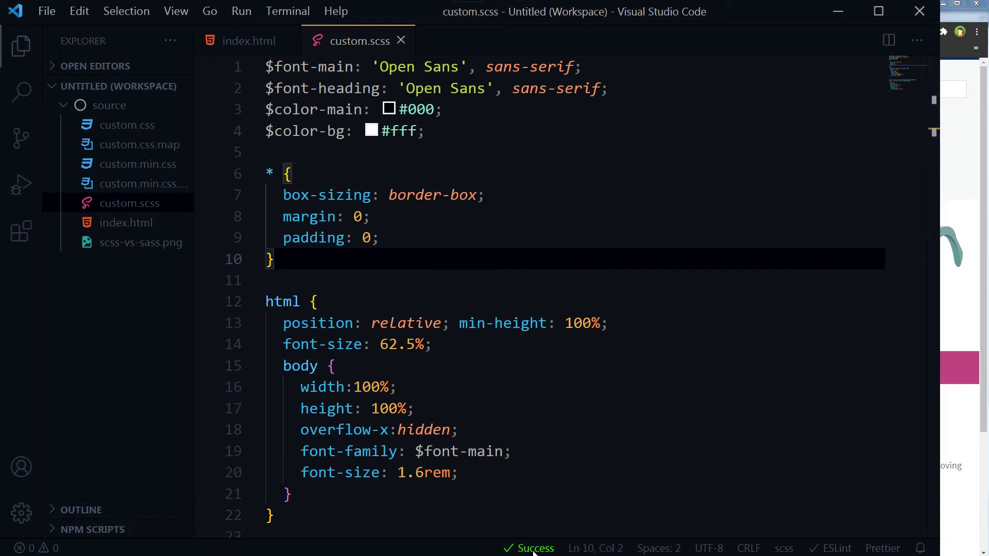
Widen the Explorer sidebar so the compiled file names show in full, and open custom.css
left_click(357, 278)
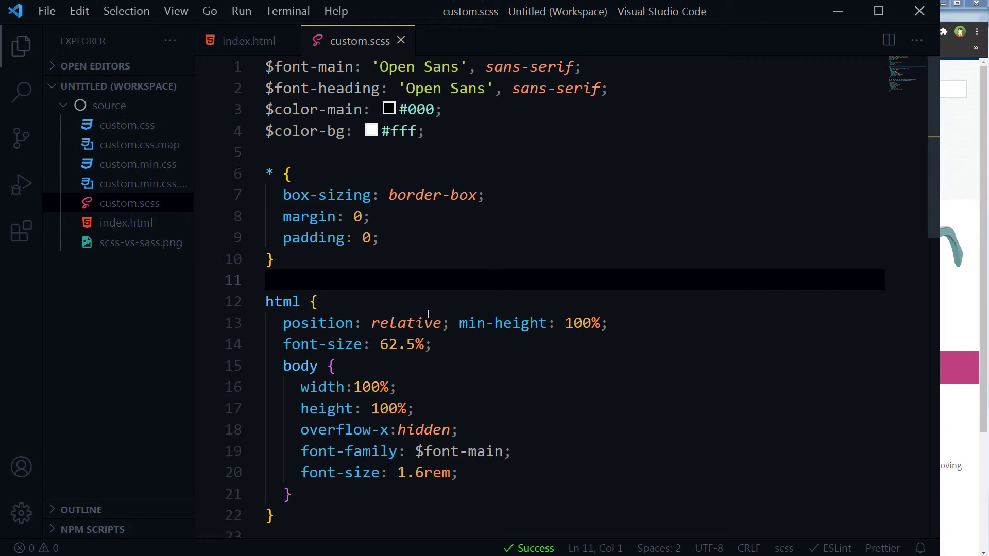
left_click_drag(194, 204, 287, 204)
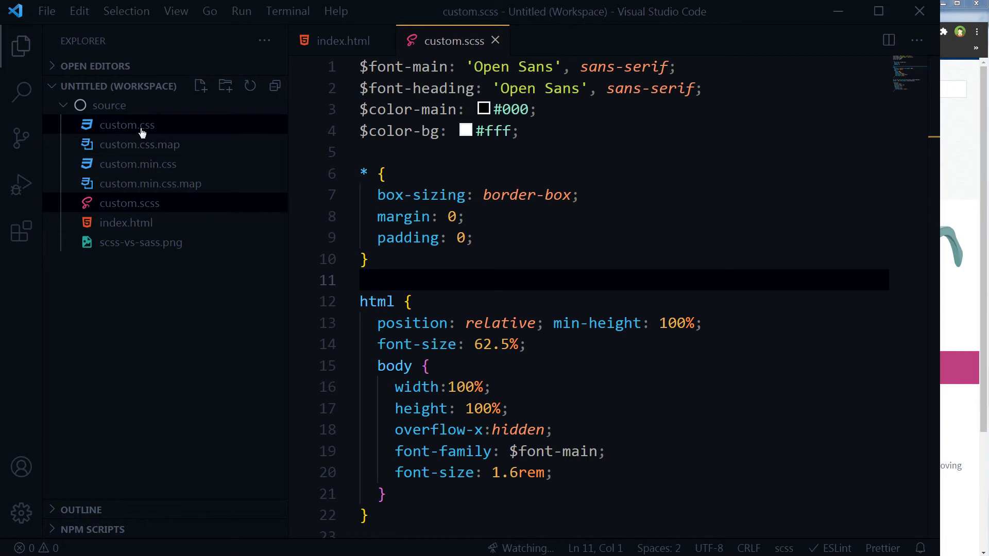
left_click(127, 125)
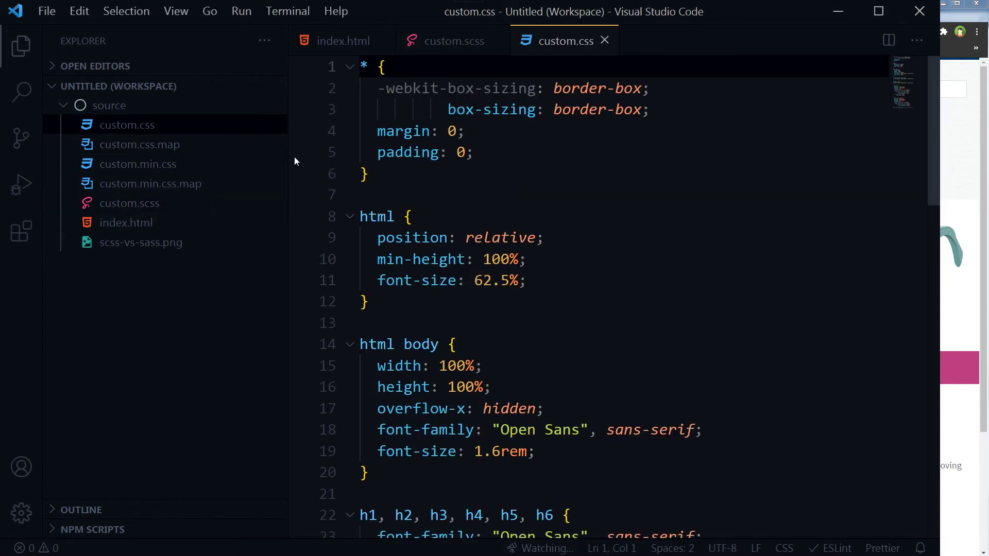
Compare the universal reset rule in custom.scss with its prefixed box-sizing in custom.css
left_click_drag(291, 157, 168, 160)
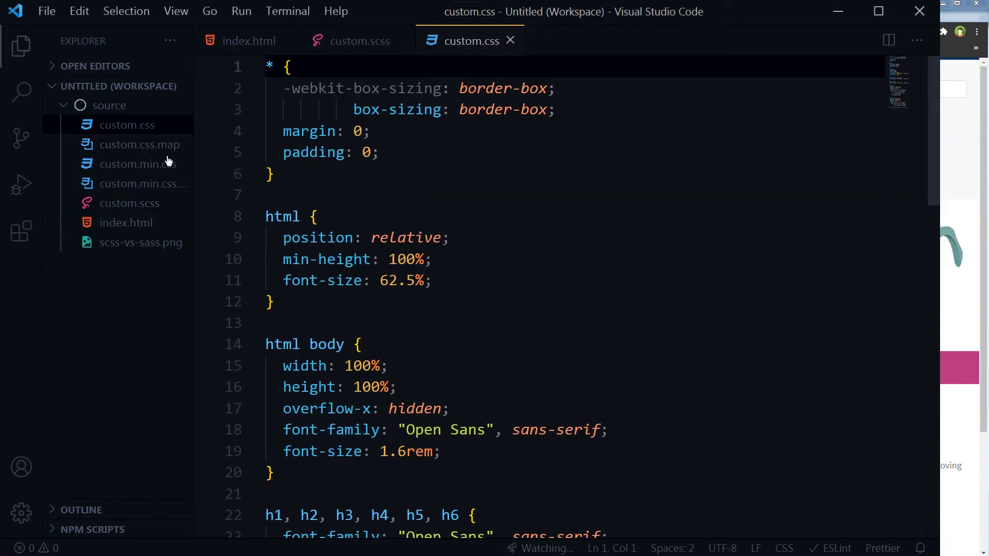
left_click(359, 40)
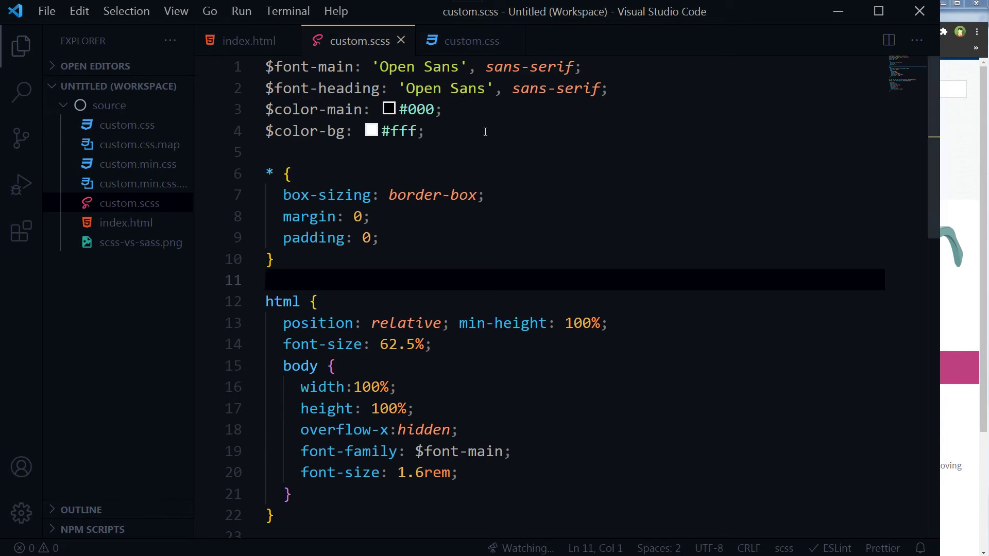
left_click(457, 235)
left_click_drag(394, 255, 283, 194)
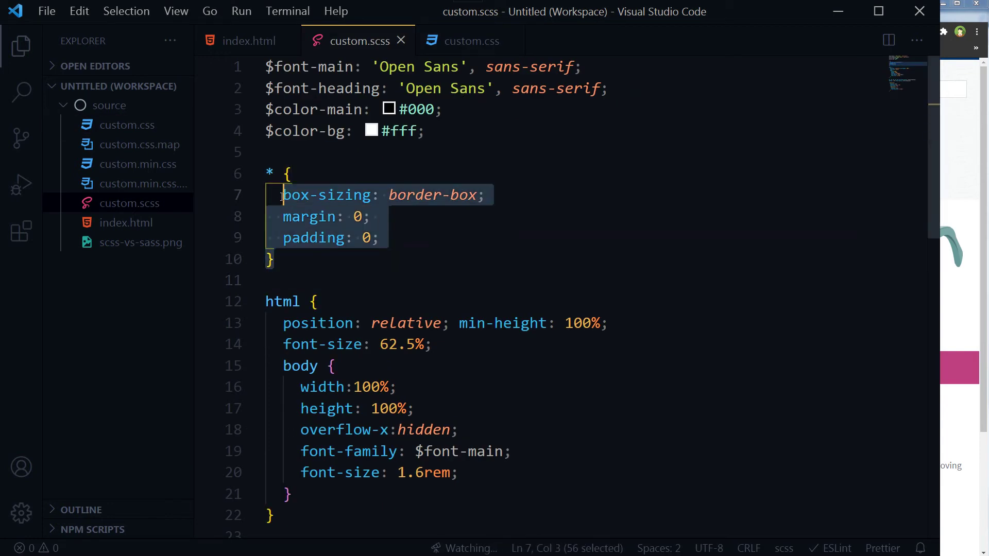
left_click(471, 40)
left_click(275, 173)
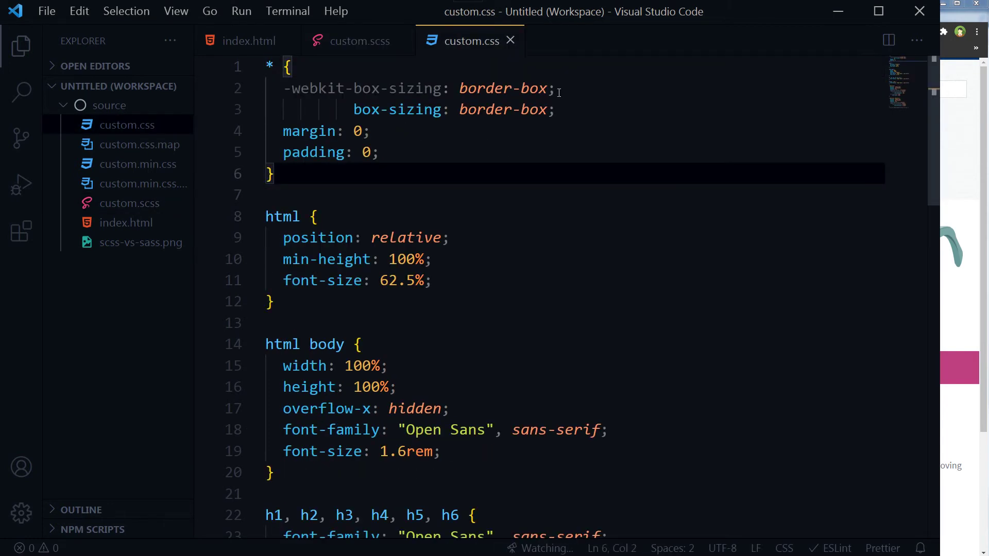
left_click_drag(555, 92, 283, 88)
left_click(424, 152)
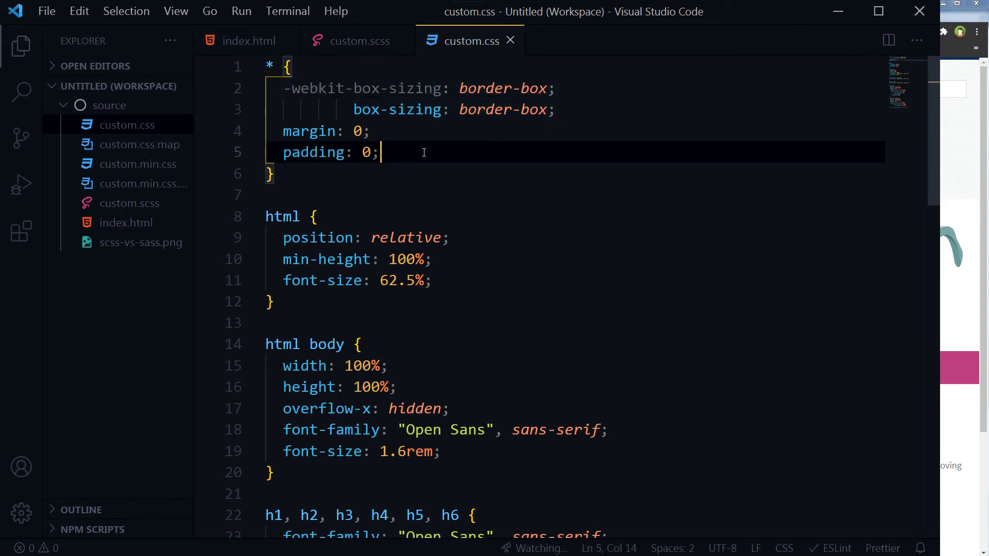
scroll(583, 250, "down", 5)
scroll(583, 249, "down", 2)
scroll(550, 287, "down", 3)
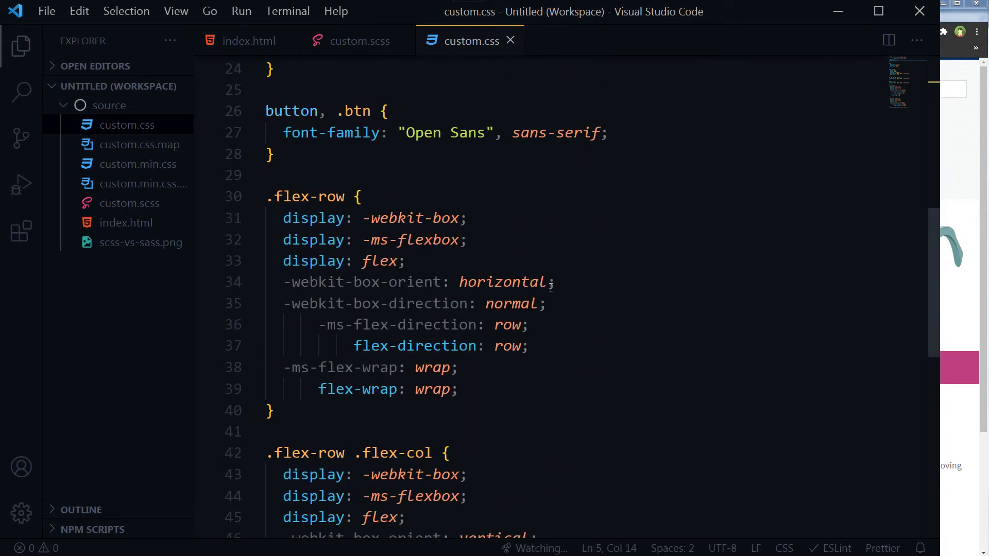
Compare the nested .flex-row rule with its prefixed flex declarations on lines 34–36
left_click_drag(284, 282, 554, 325)
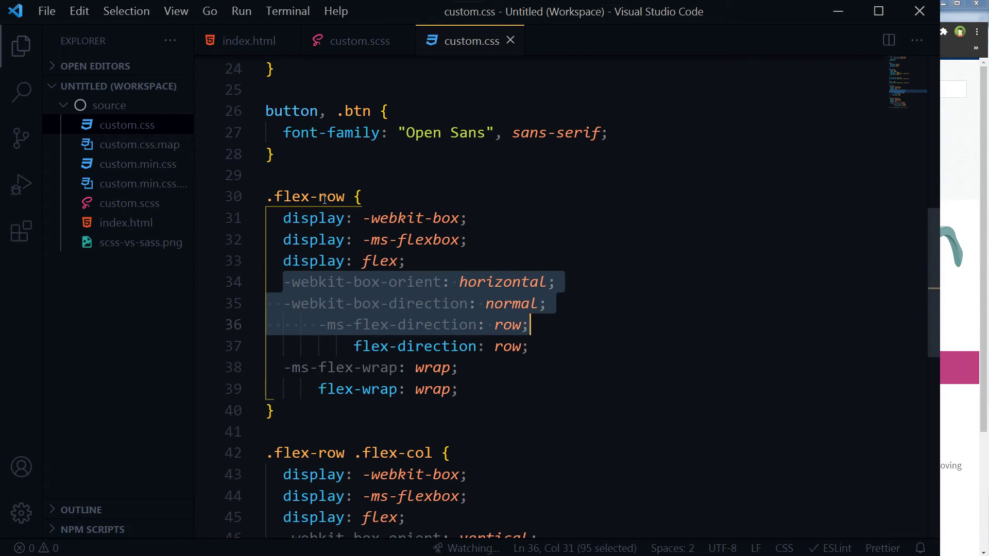
left_click(359, 40)
left_click(514, 276)
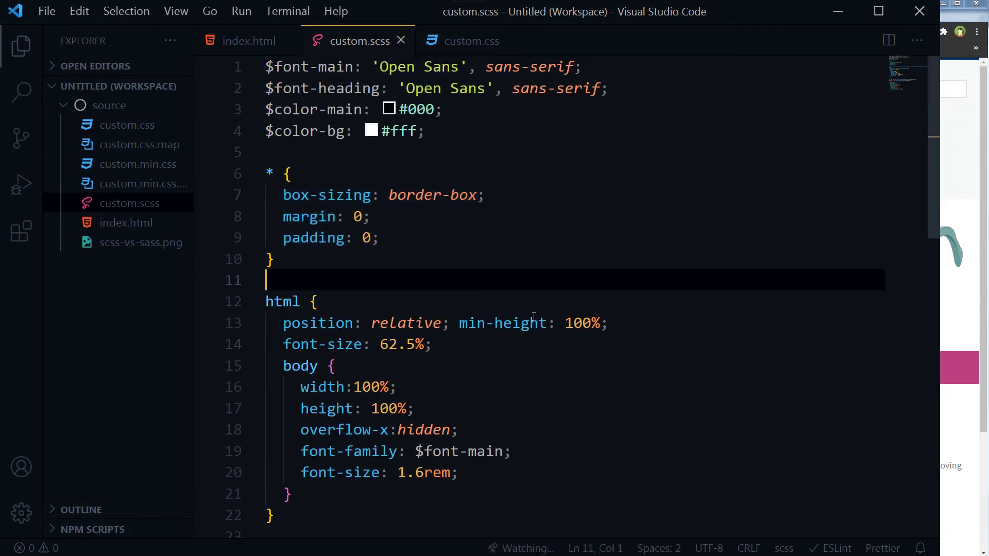
scroll(514, 276, "down", 5)
scroll(525, 309, "down", 5)
scroll(533, 321, "up", 4)
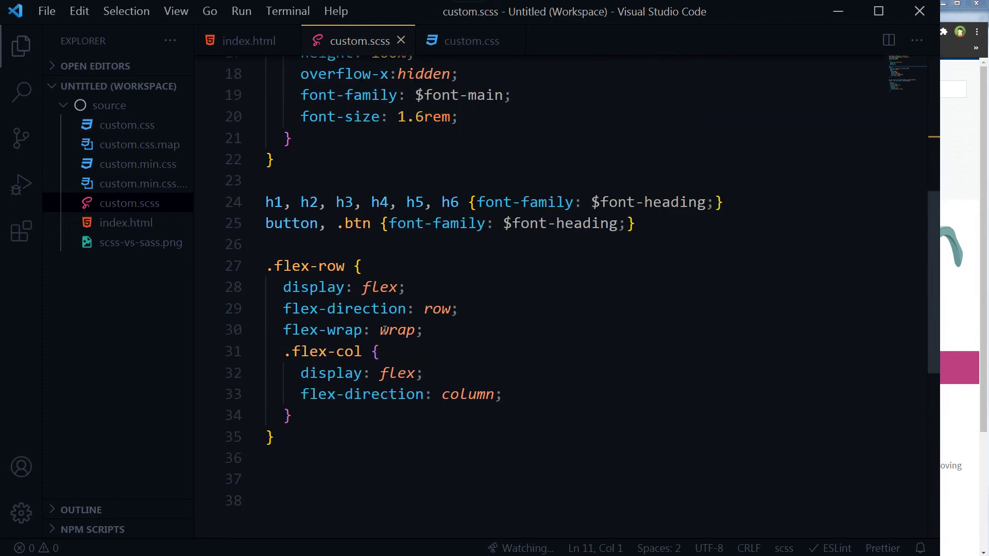
left_click_drag(267, 266, 275, 438)
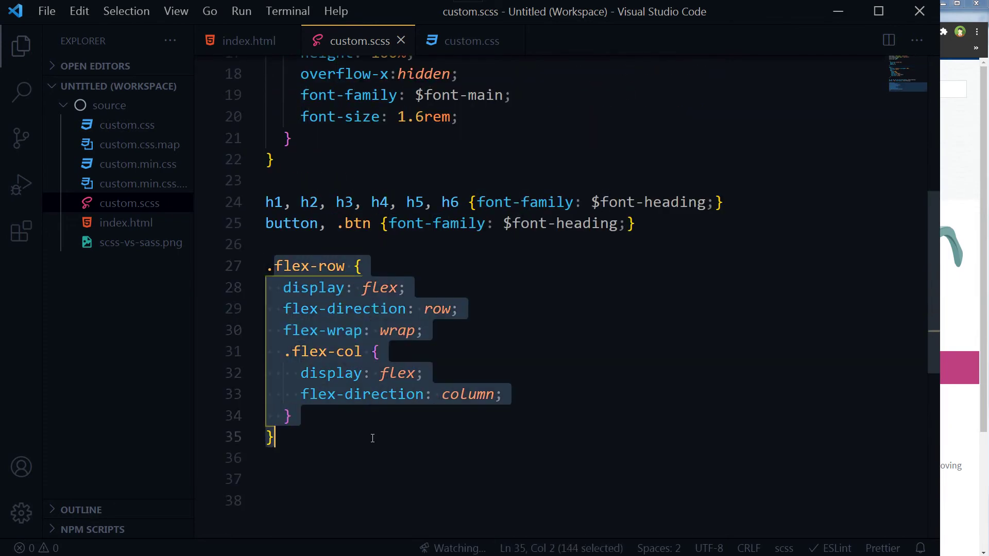
left_click(471, 40)
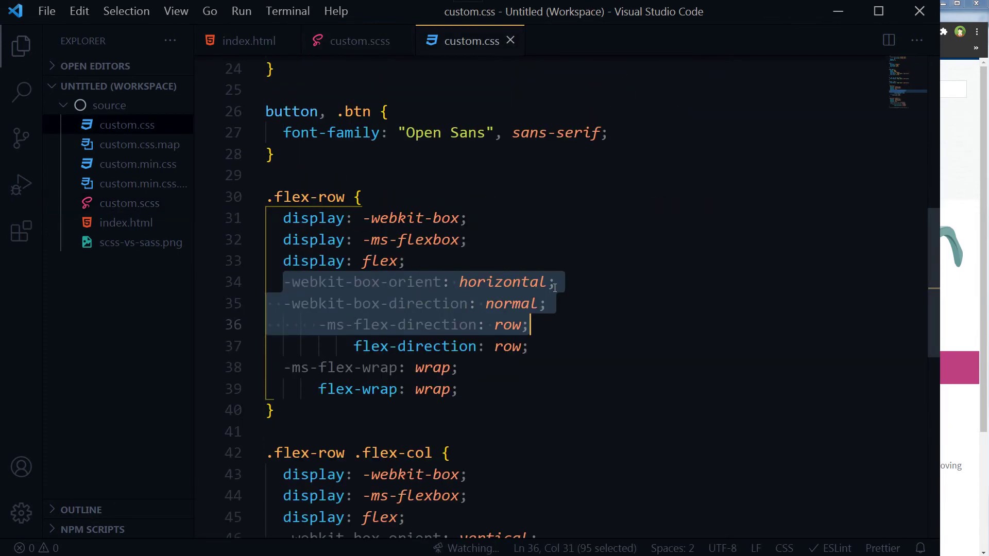
left_click(557, 282)
left_click_drag(285, 281, 556, 323)
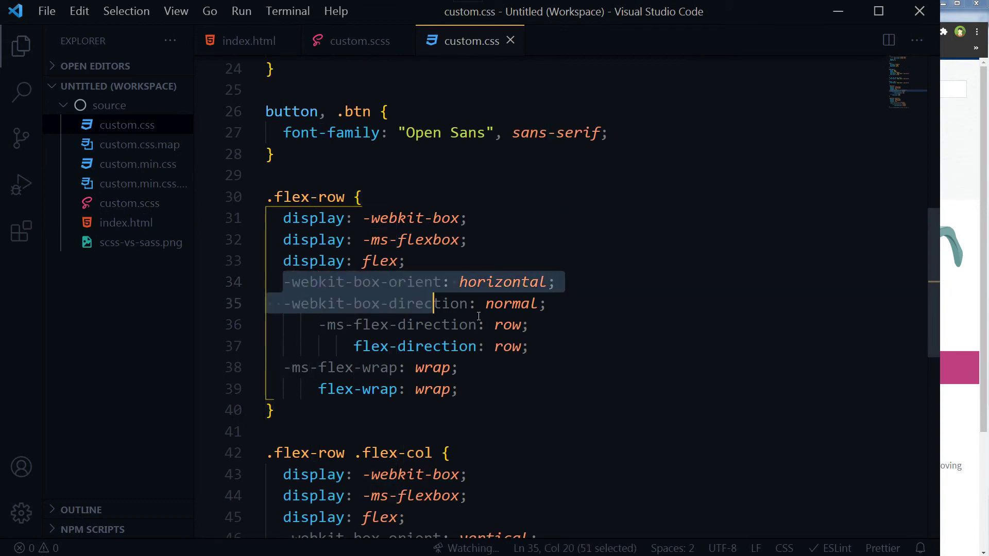
left_click(574, 326)
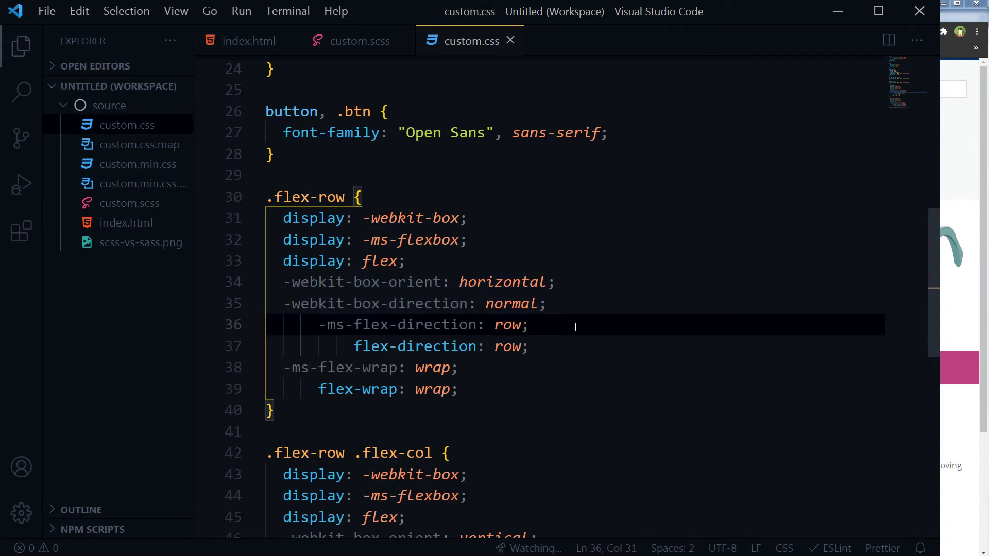
left_click_drag(531, 325, 284, 282)
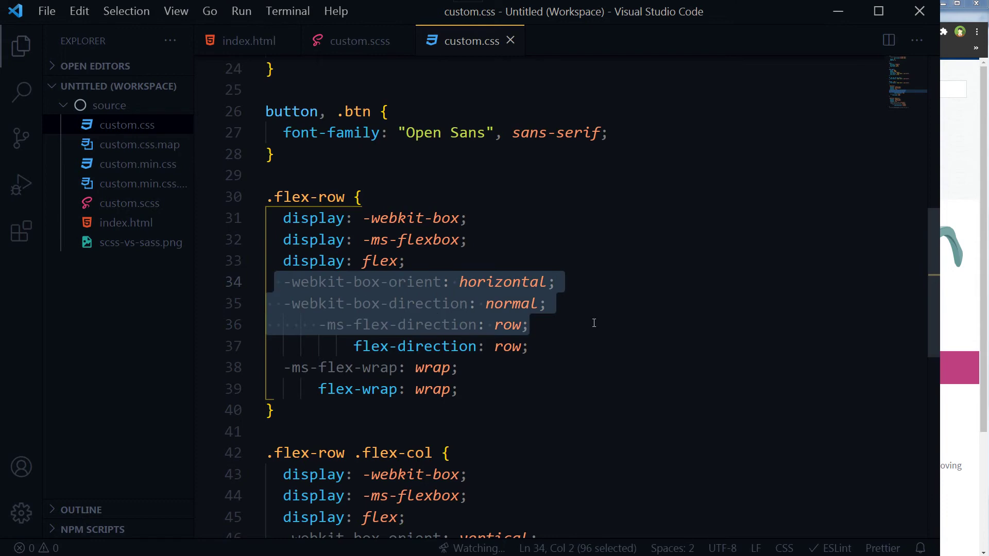
key("Escape")
scroll(596, 386, "down", 3)
scroll(591, 383, "down", 2)
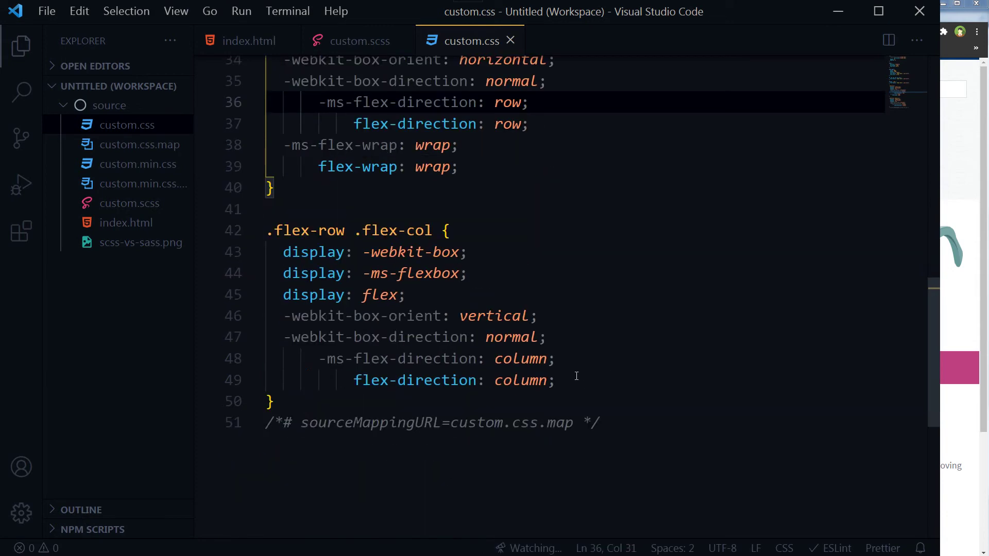
Highlight the prefixed column declarations on lines 46–49 and the line 51 sourceMappingURL comment
left_click_drag(557, 380, 284, 316)
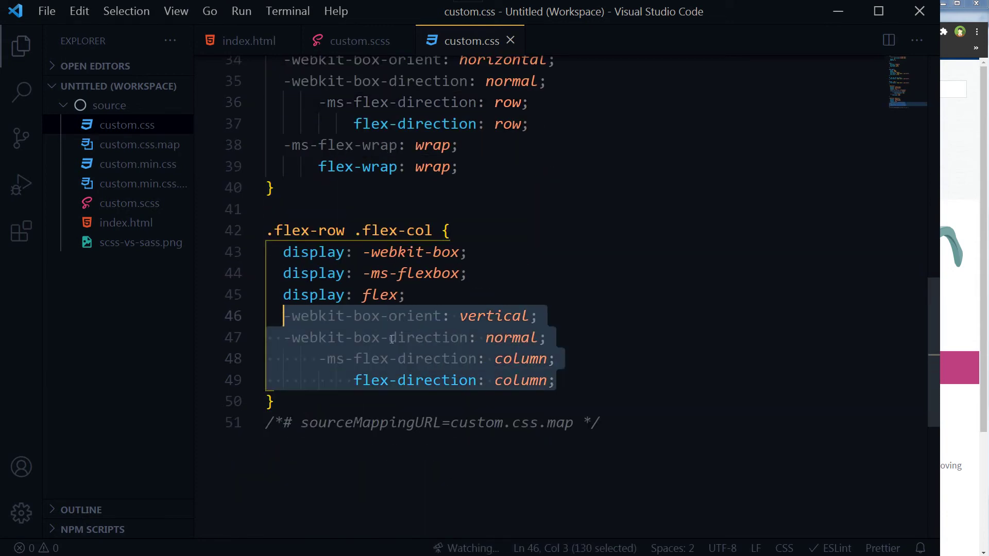
left_click(557, 359)
mouse_move(611, 423)
left_mouse_down()
mouse_move(292, 435)
mouse_move(266, 422)
left_mouse_up()
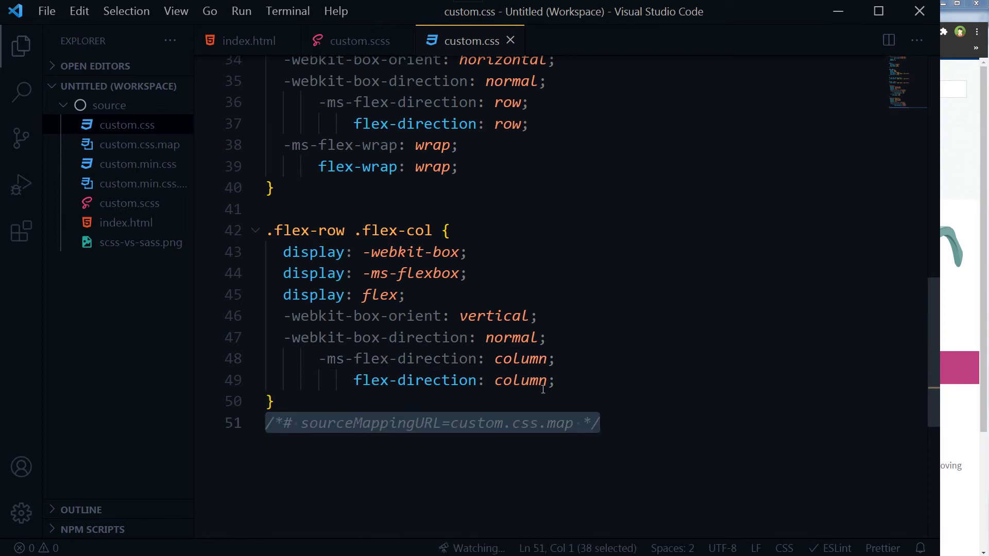
left_click(600, 381)
scroll(616, 363, "up", 5)
scroll(616, 363, "up", 5)
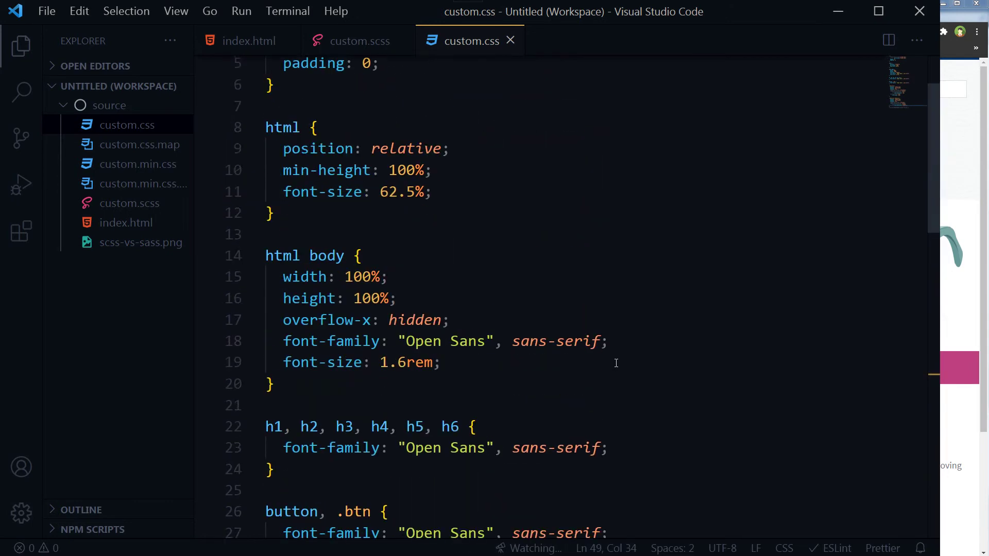
scroll(616, 363, "up", 3)
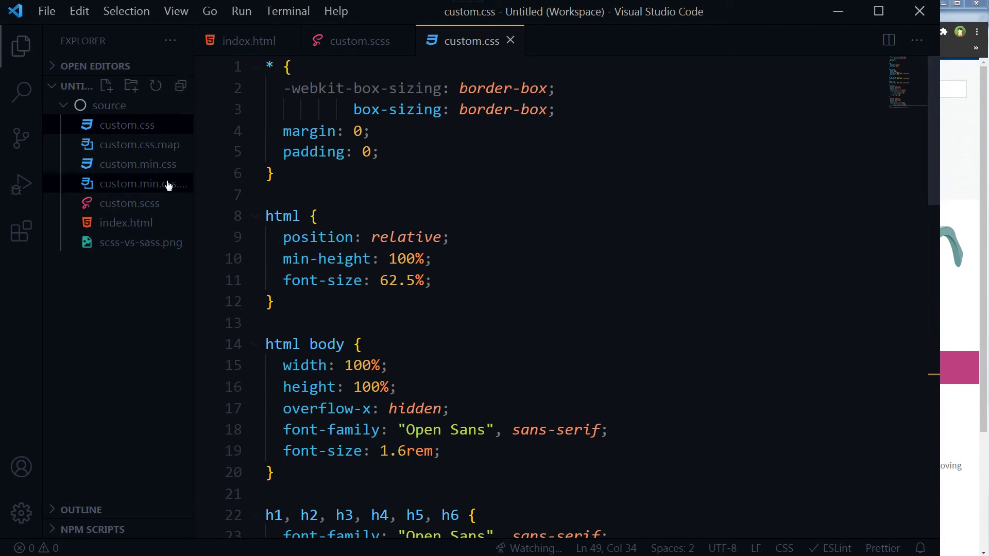
Open custom.min.css and select its minified code to review it
left_click(137, 164)
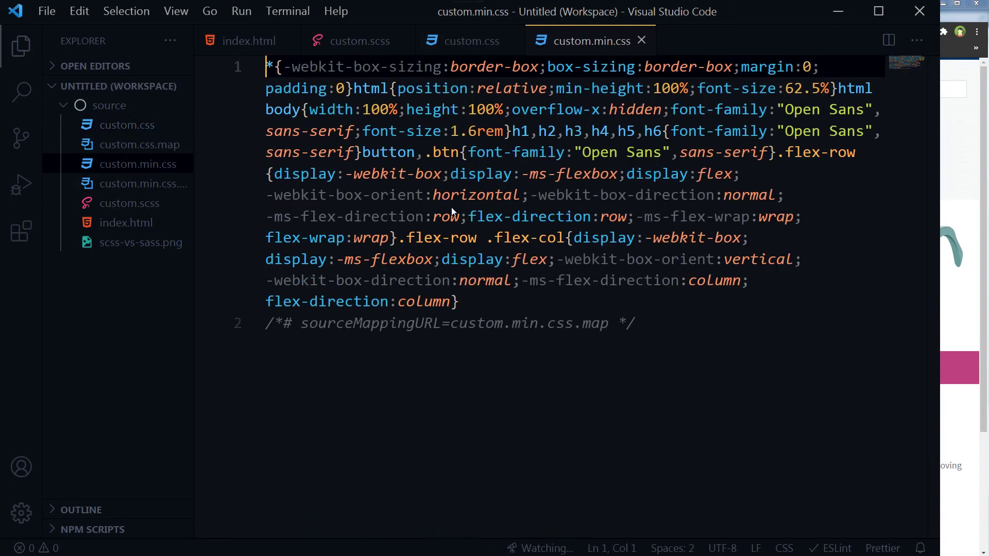
left_click_drag(641, 322, 266, 67)
left_click(693, 327)
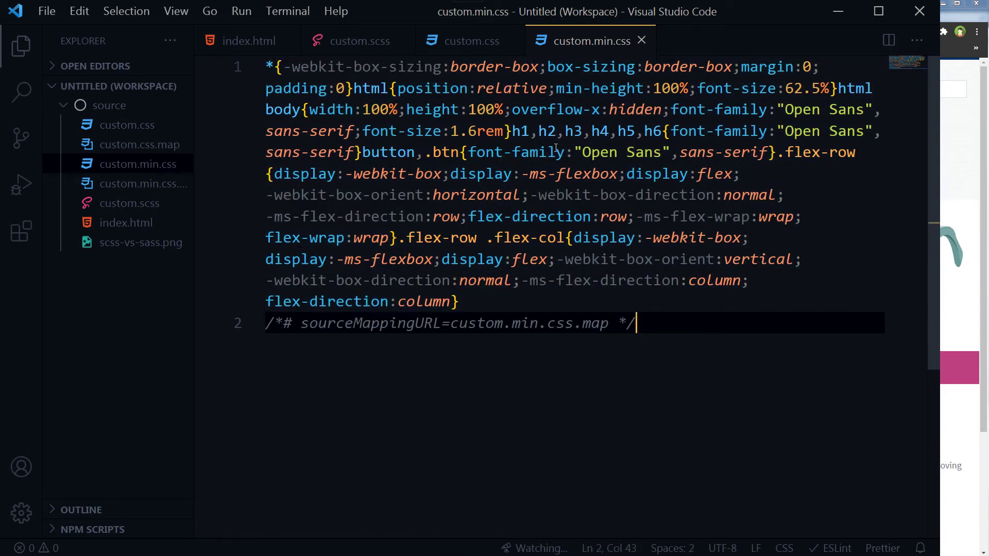
Move through custom.css and custom.scss to index.html, placing the caret above the link tag
left_click(471, 40)
left_click(359, 41)
left_click(248, 40)
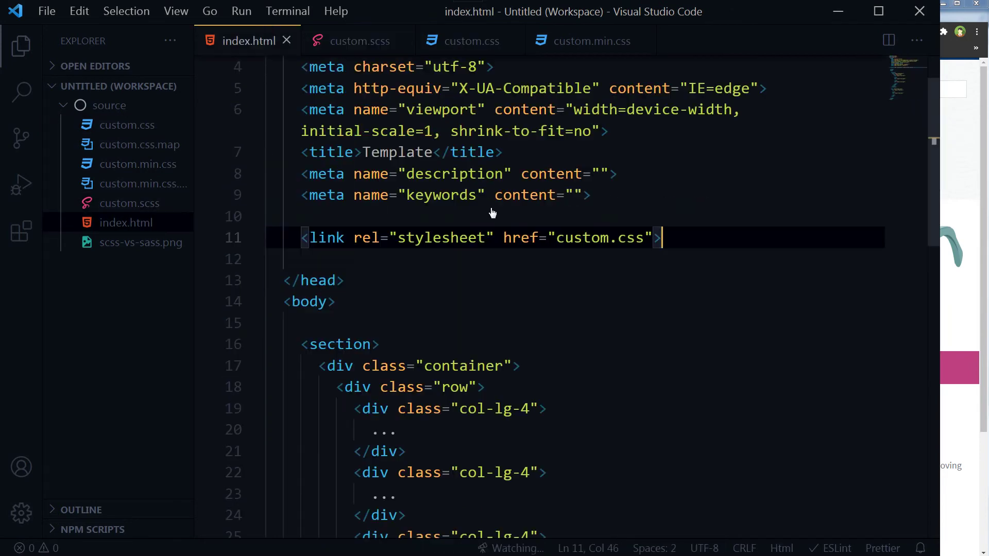
left_click(492, 213)
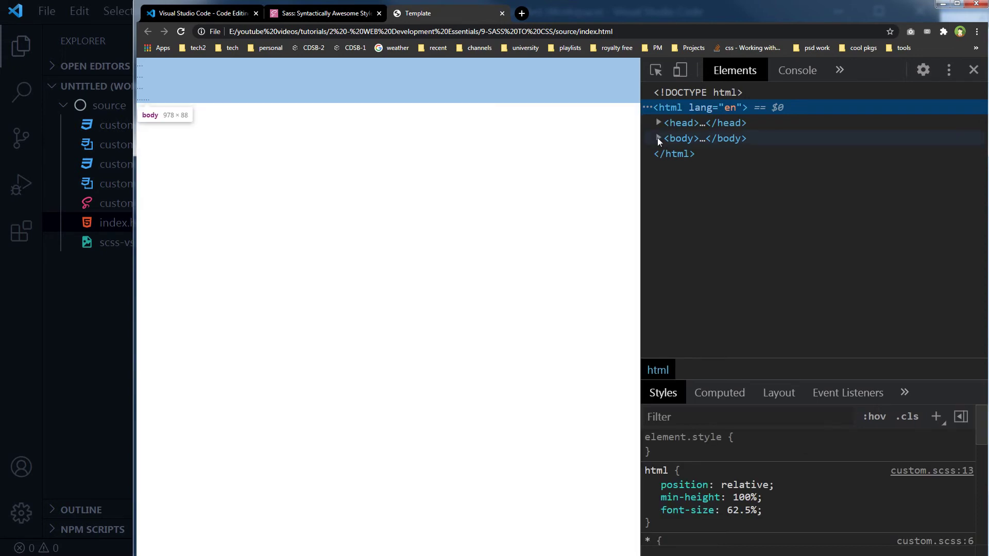
Inspect the body element's styles in an enlarged DevTools panel, then return to index.html
left_click(658, 138)
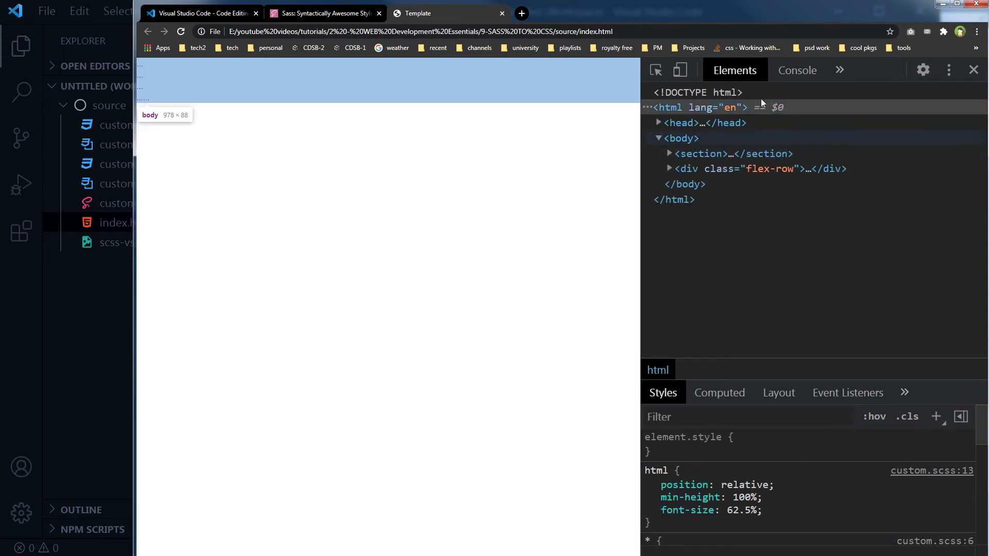
left_click(796, 70)
left_click(733, 70)
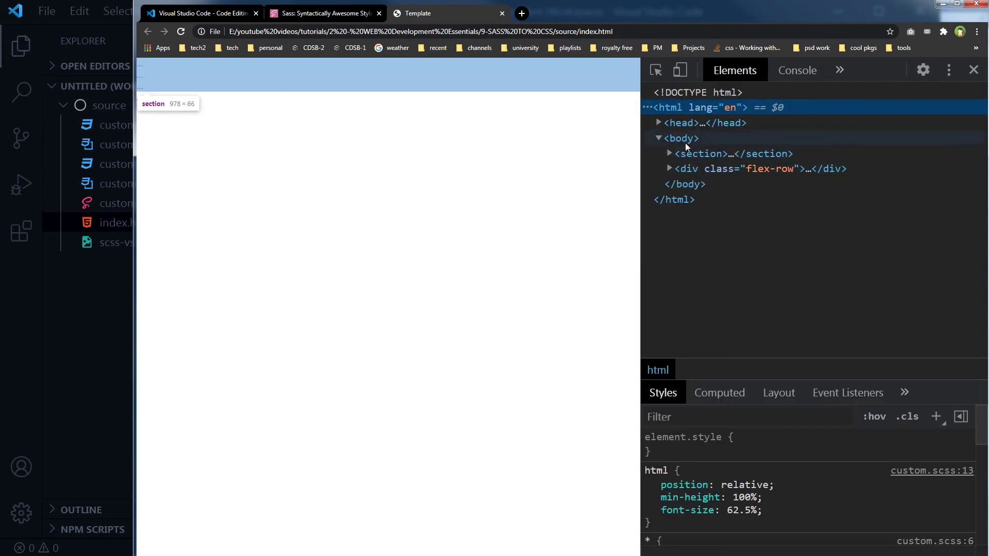
left_click(686, 139)
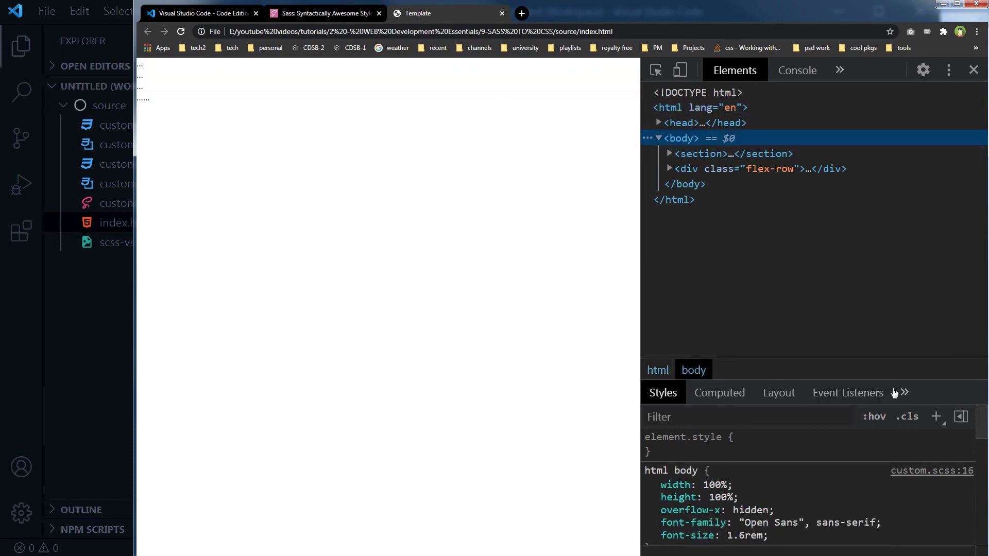
left_click_drag(919, 359, 916, 255)
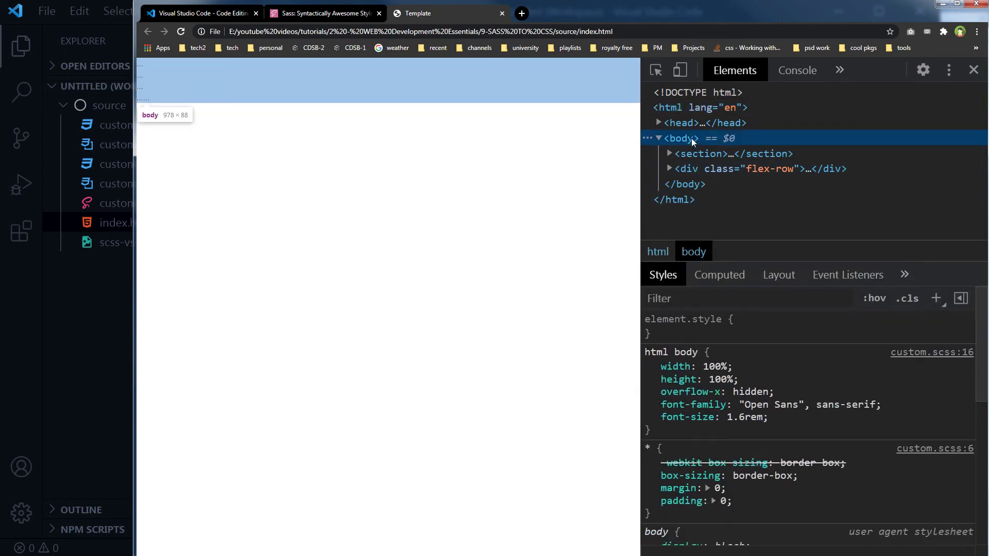
left_click_drag(641, 281, 533, 280)
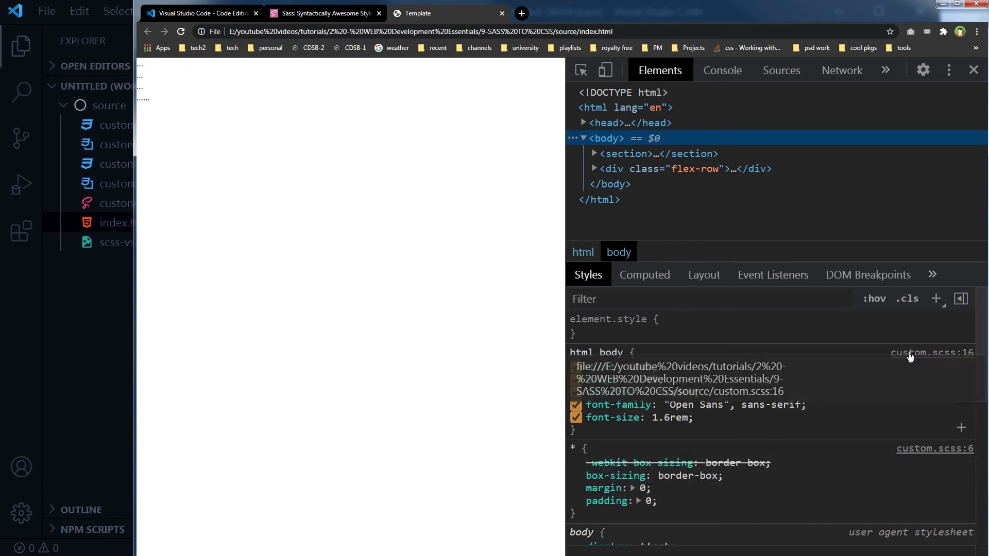
left_click(26, 328)
left_click(424, 365)
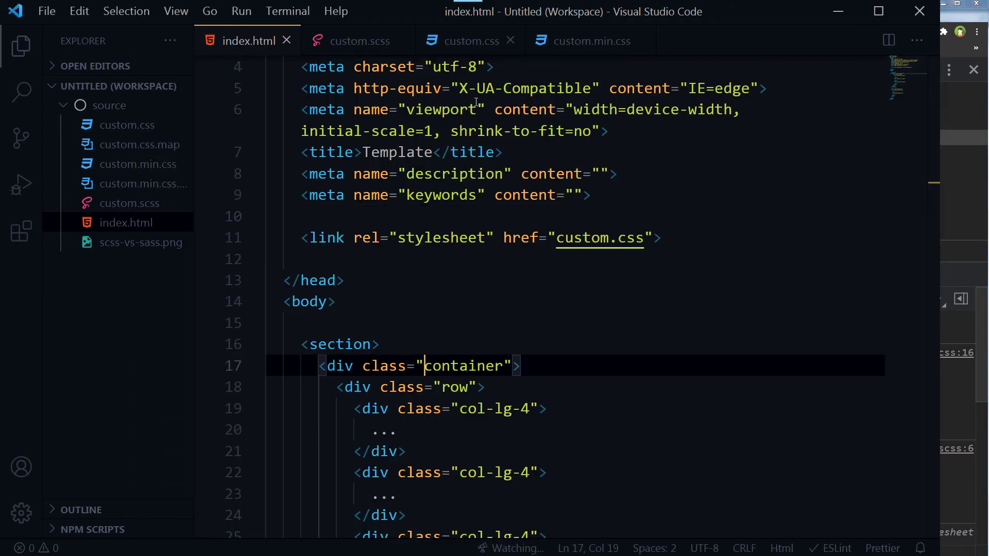
Delete custom.css's sourceMappingURL comment, save, and reload the page in Chrome
left_click(471, 41)
scroll(545, 415, "down", 3)
scroll(544, 415, "down", 4)
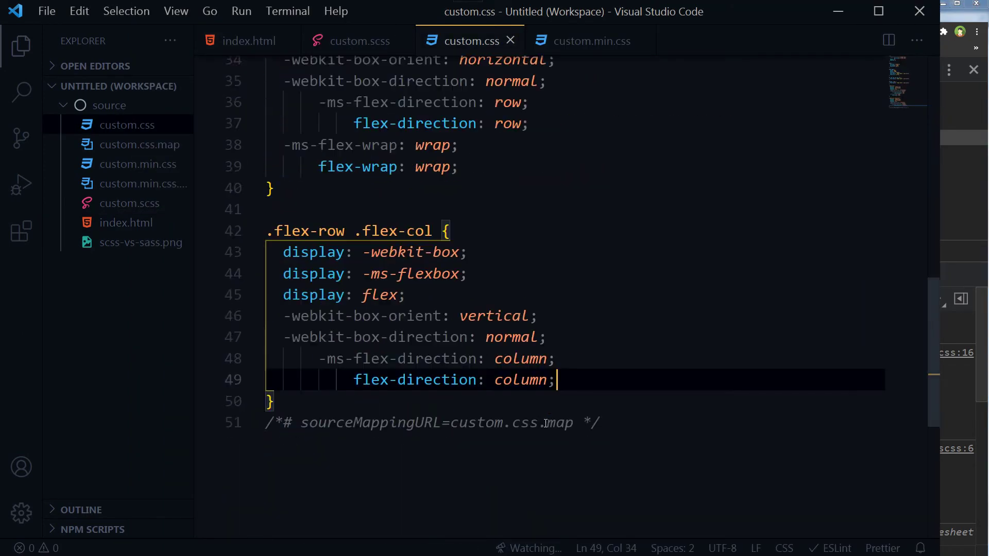
scroll(543, 423, "down", 2)
left_click_drag(603, 333, 266, 333)
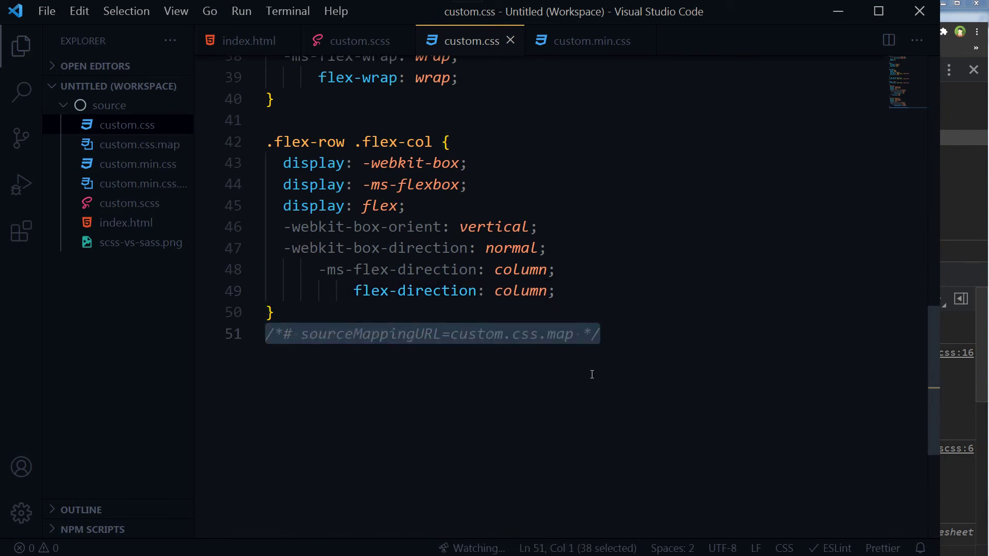
key("Delete")
key("ctrl+s")
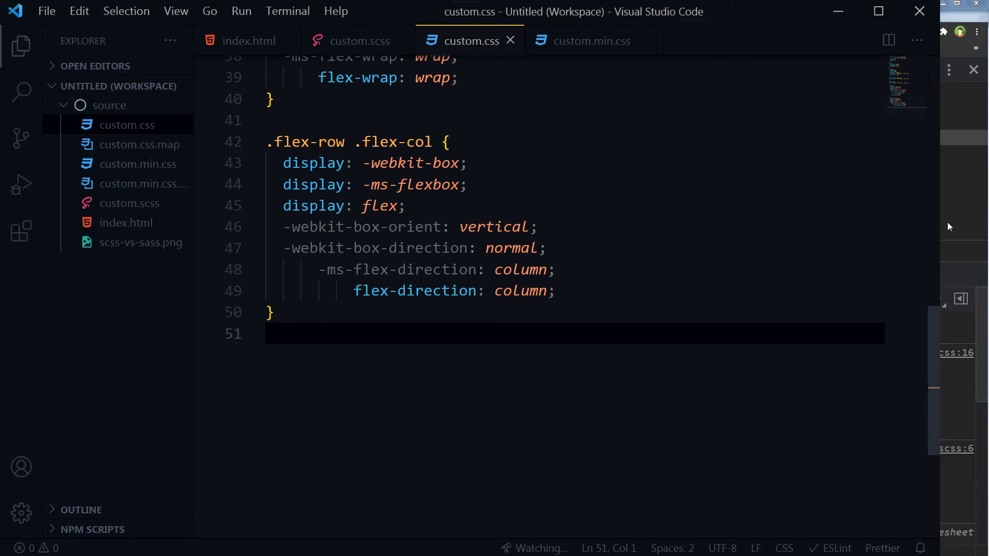
left_click(948, 219)
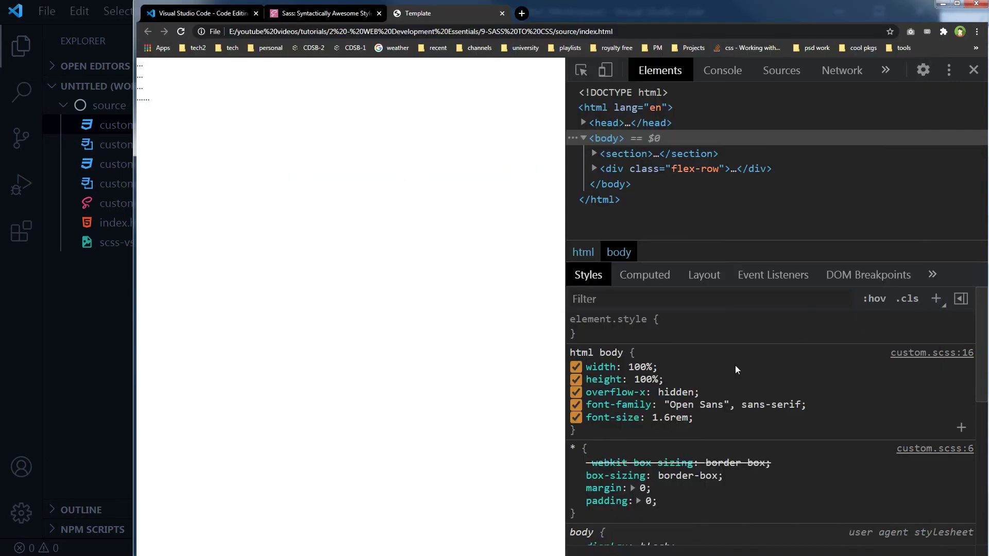
key("F5")
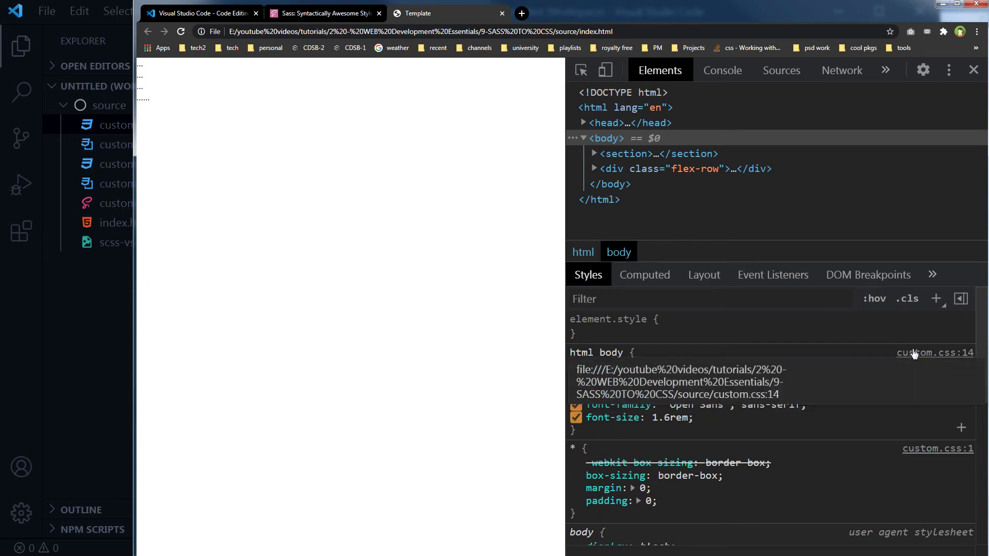
Undo the deletion to restore the source map comment, save custom.css, and return to Chrome
left_click(48, 384)
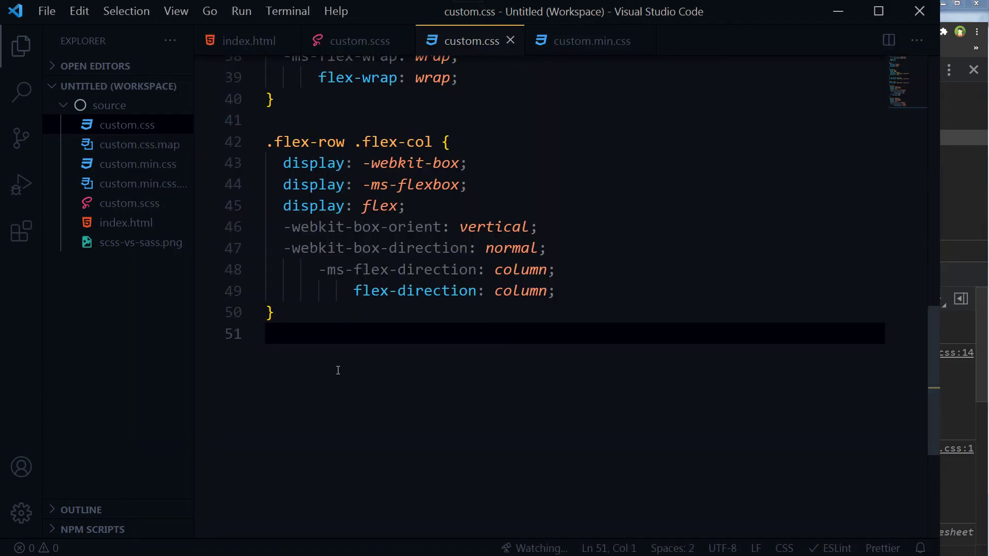
key("ctrl+z")
left_click(640, 338)
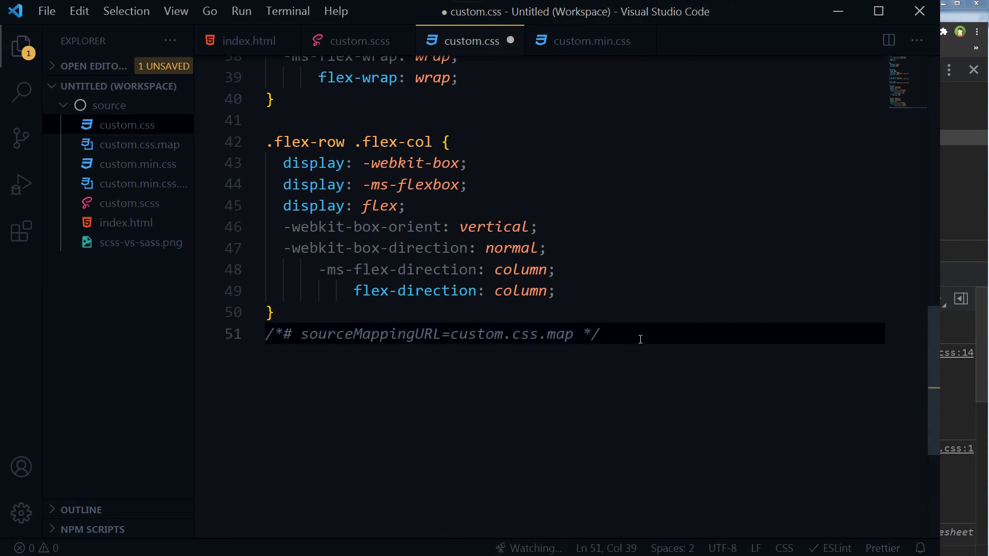
key("ctrl+s")
left_click(934, 232)
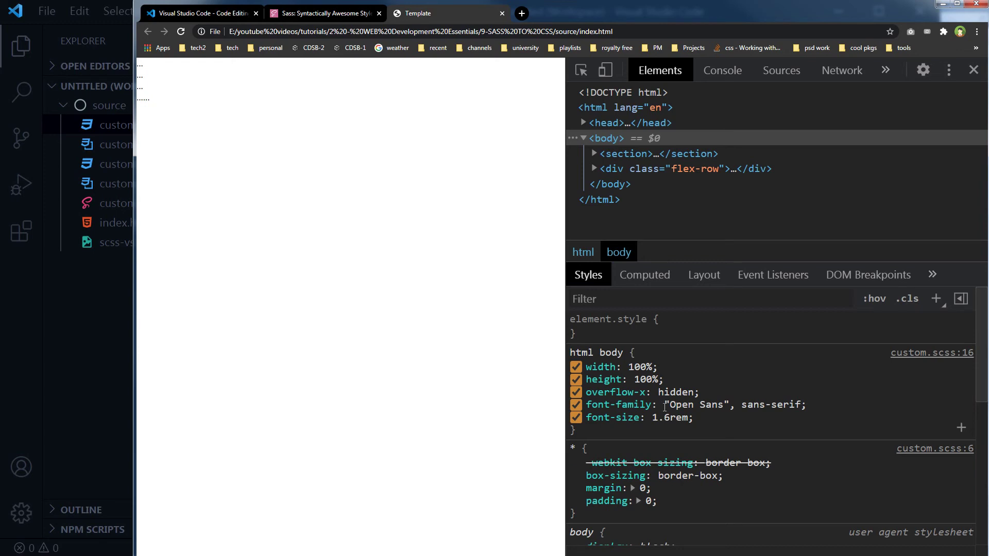
Review the html body rule in DevTools Styles, then compare custom.scss with custom.css
left_click_drag(711, 422, 566, 352)
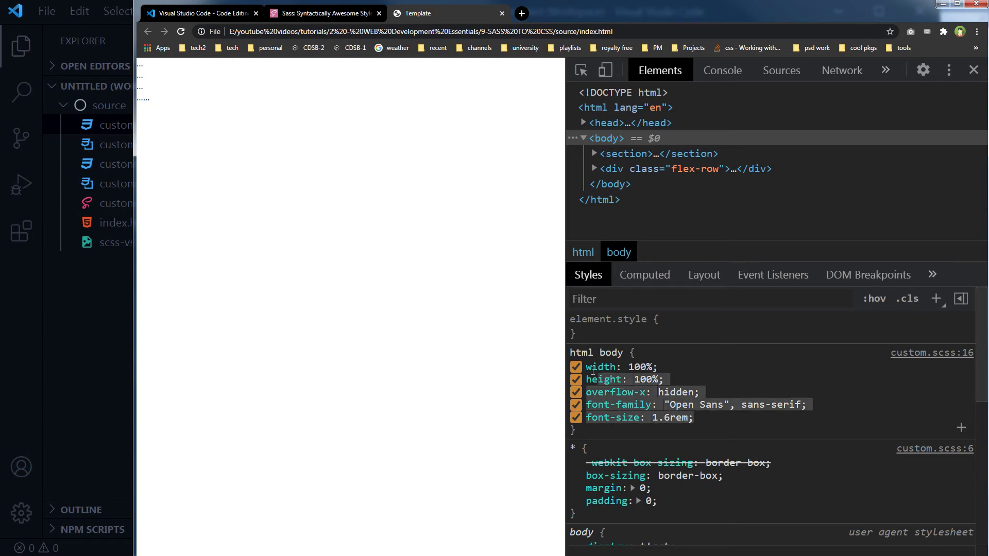
left_click(710, 381)
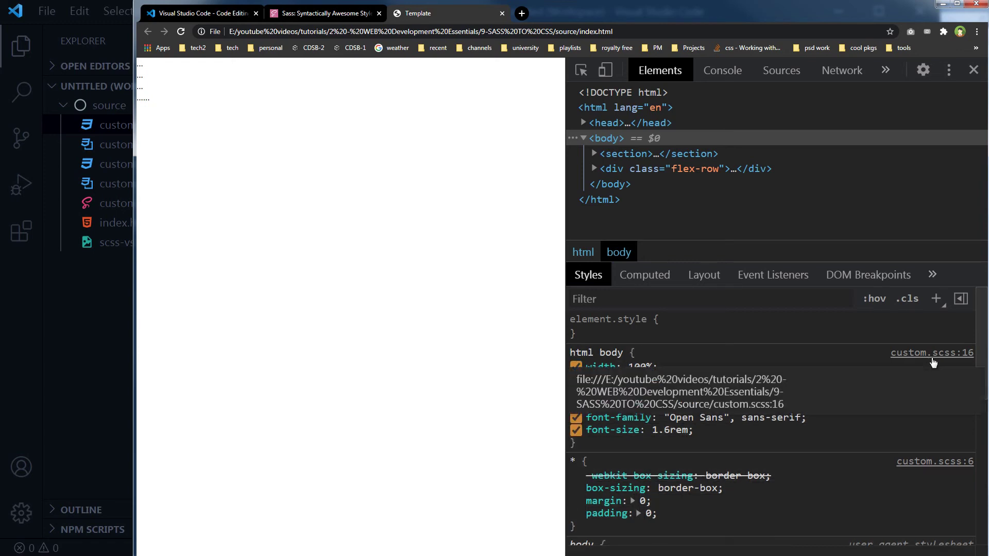
left_click(894, 406)
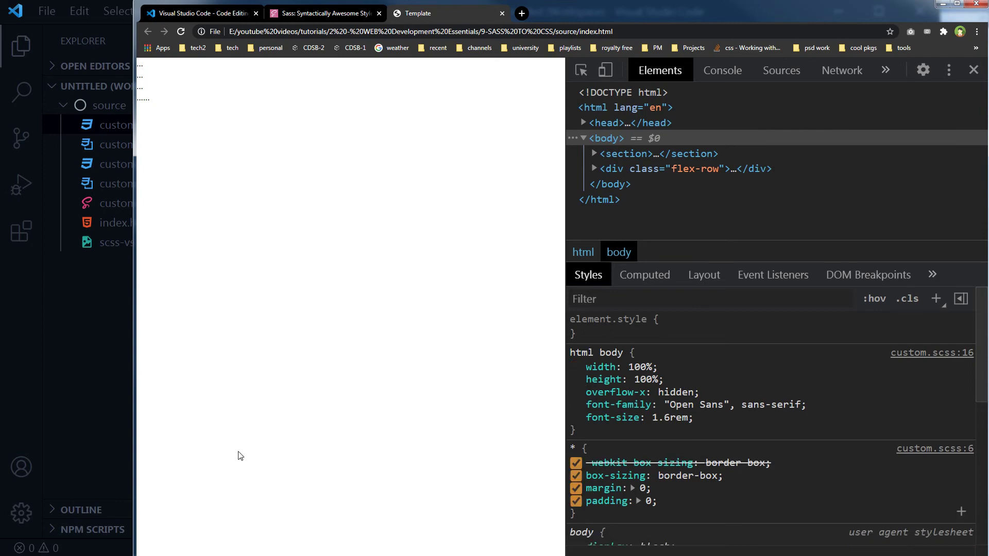
left_click(53, 358)
left_click(360, 40)
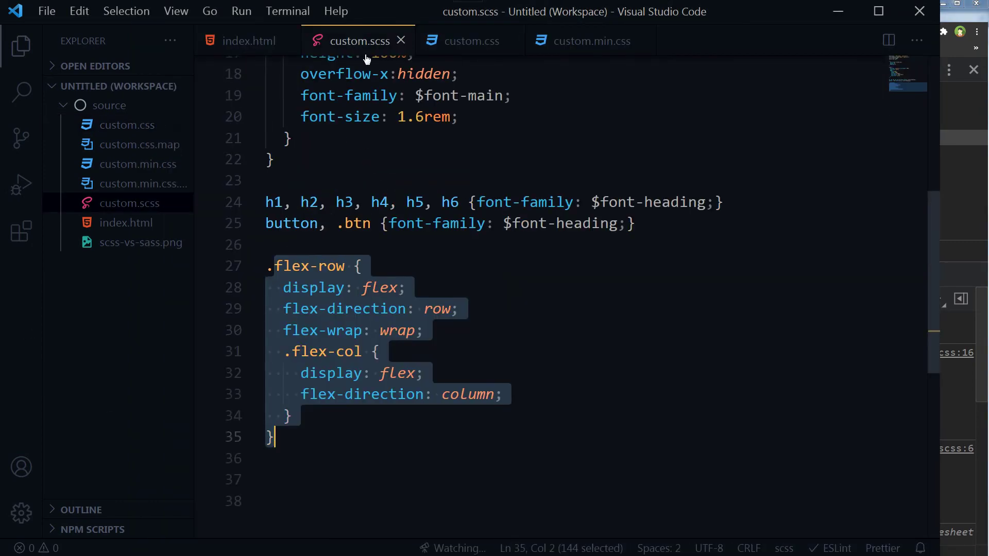
left_click(493, 115)
left_click(471, 40)
left_click(560, 188)
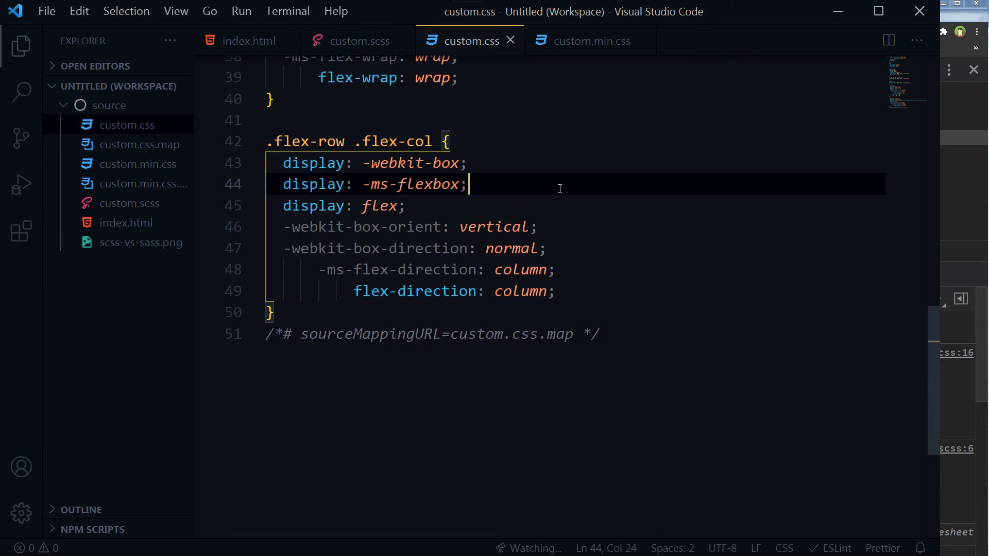
scroll(560, 188, "up", 10)
scroll(561, 189, "up", 3)
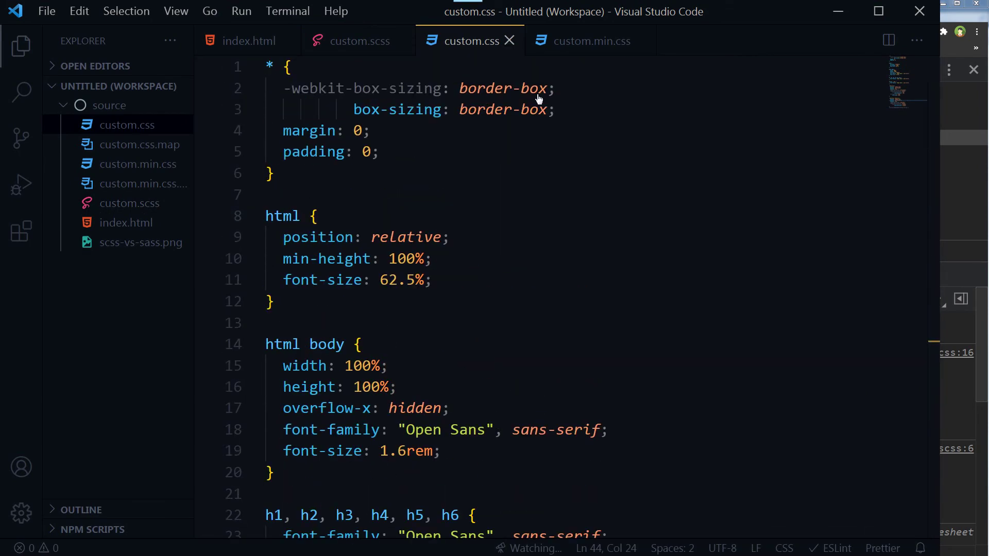
Close the custom.css and custom.min.css tabs and revisit custom.scss's nested body rule
key("ctrl+w")
left_click(592, 41)
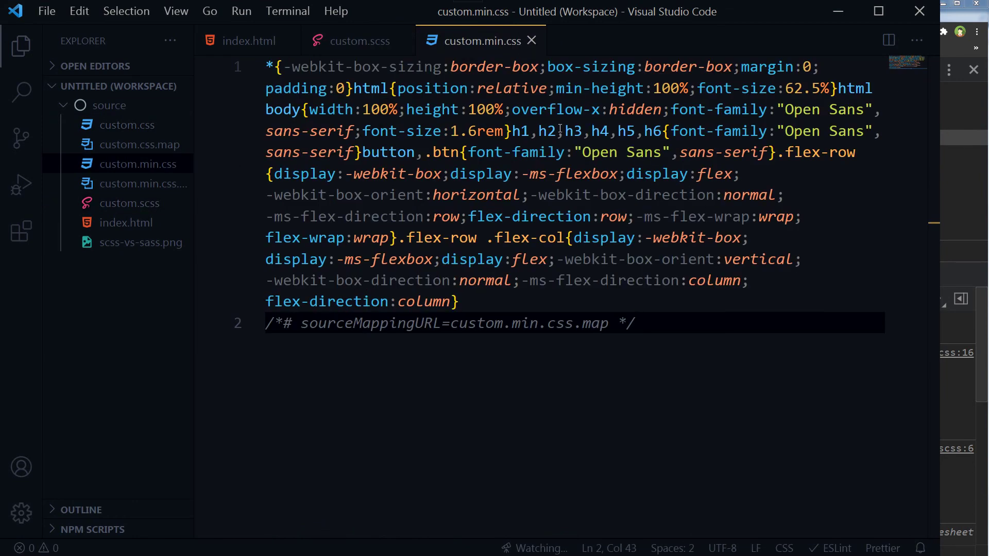
key("ctrl+w")
left_click(490, 159)
scroll(490, 163, "up", 5)
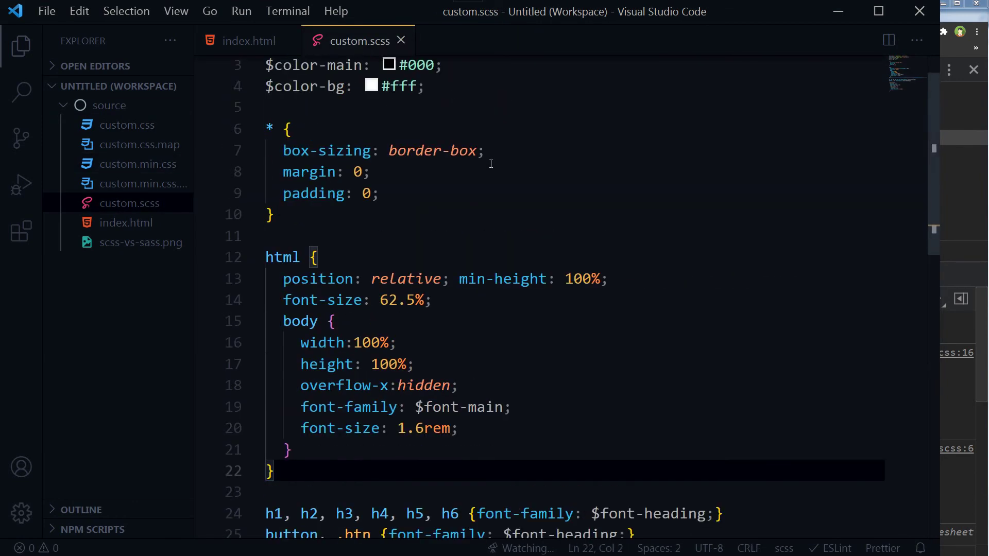
scroll(490, 164, "up", 1)
scroll(490, 165, "down", 5)
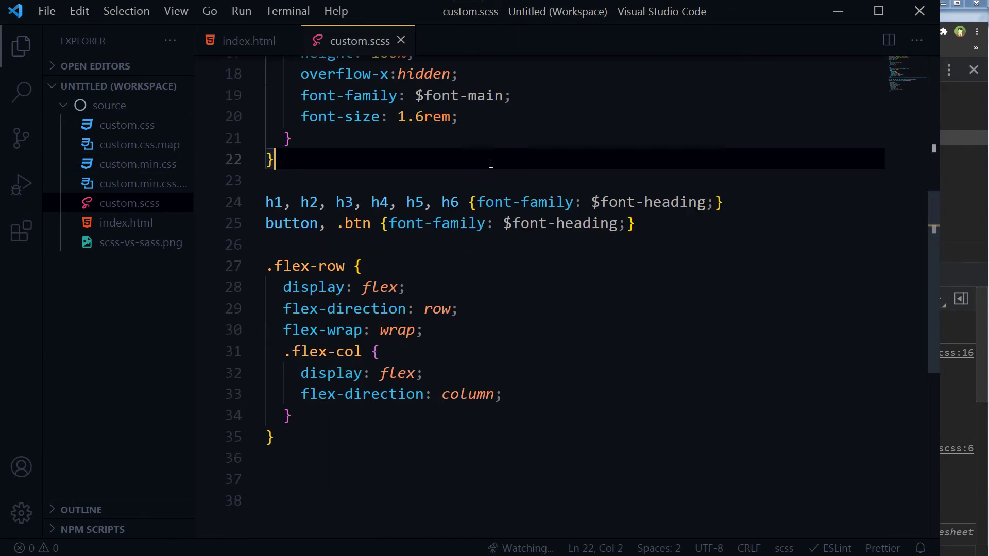
scroll(490, 164, "down", 3)
scroll(490, 164, "up", 5)
scroll(489, 164, "up", 4)
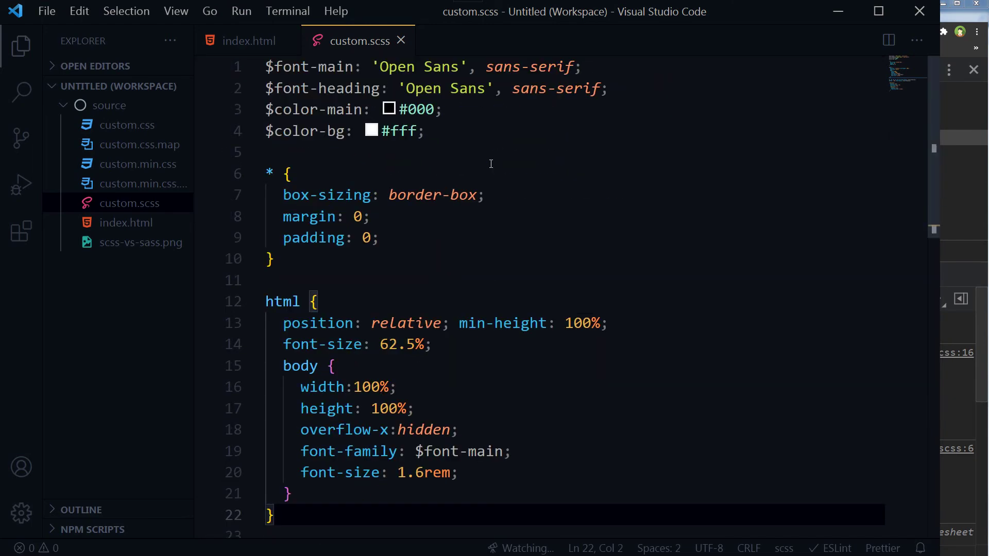
mouse_move(127, 125)
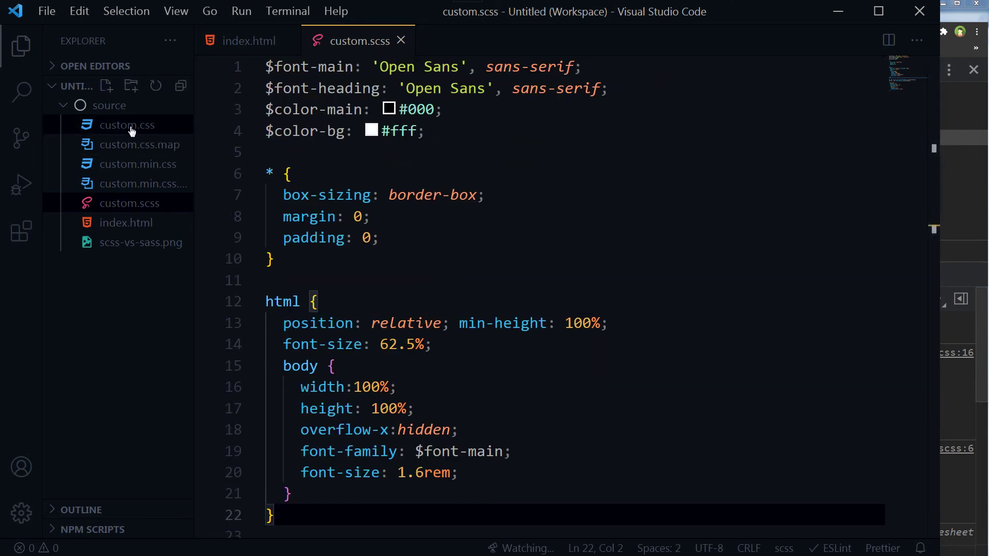
left_click(498, 374)
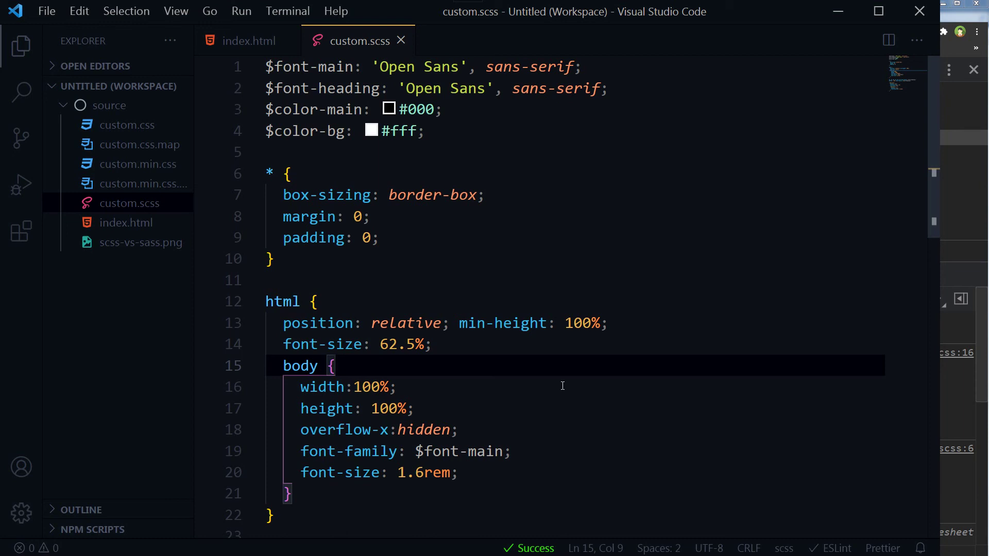
left_click(249, 40)
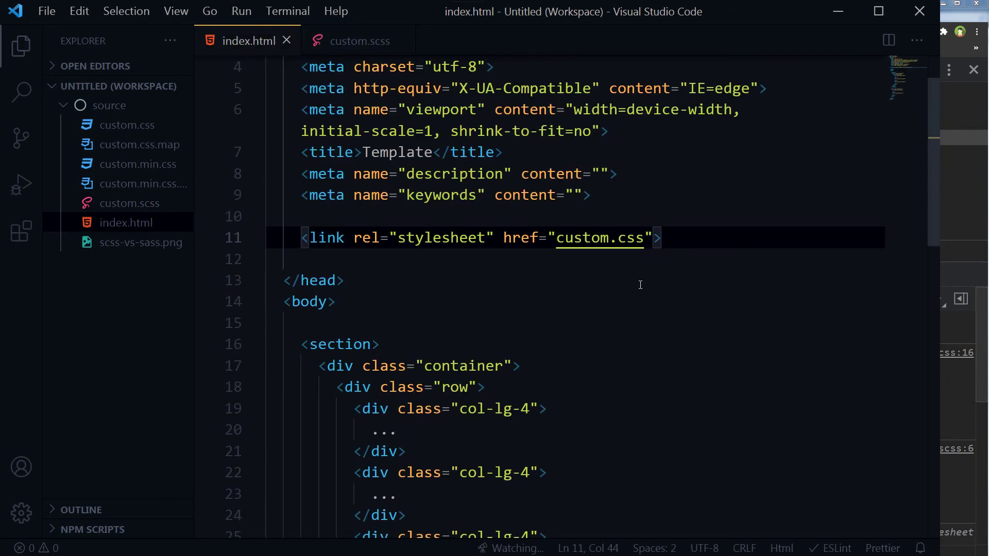
Comment out the custom.css link in index.html, add a custom.min.css link below it, and save
left_click_drag(618, 237, 649, 237)
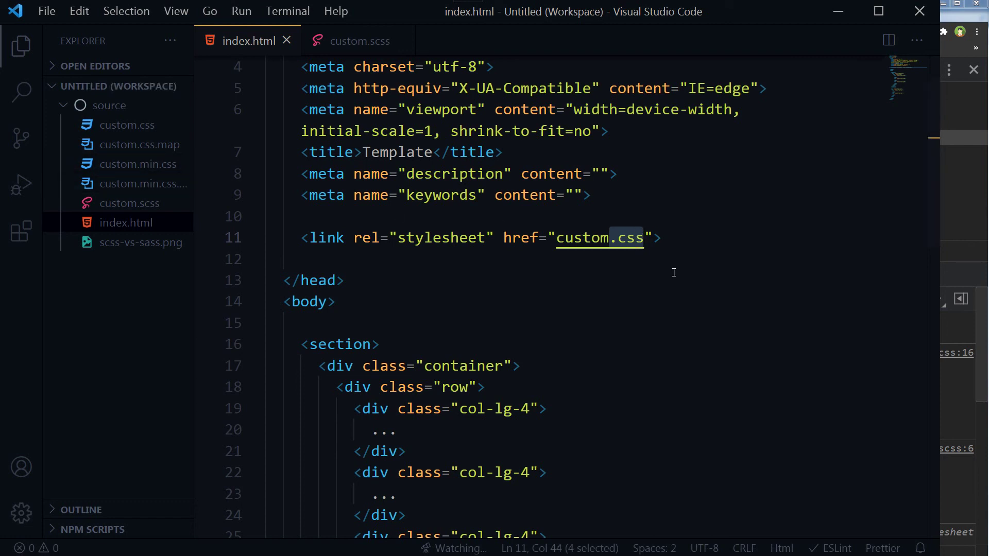
left_click(727, 252)
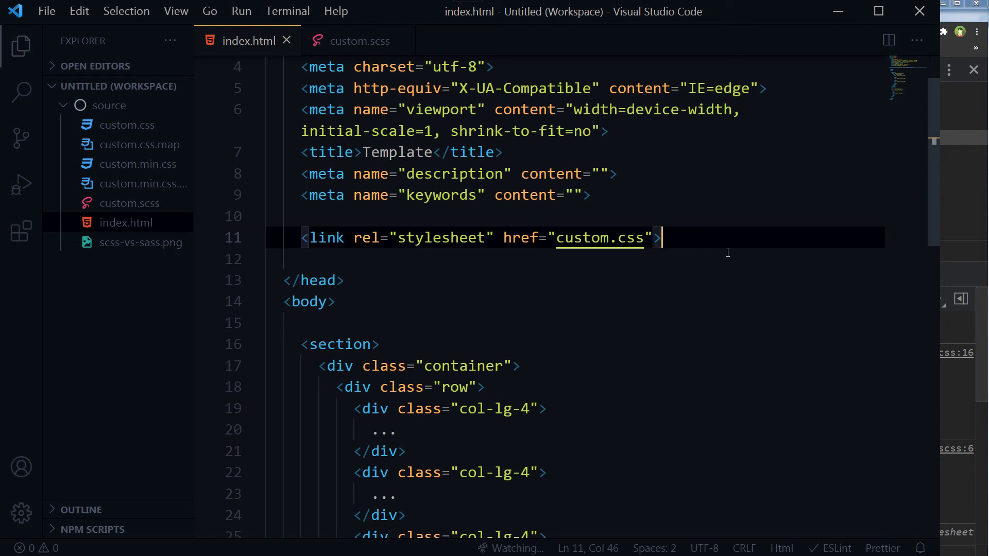
key("shift+Home")
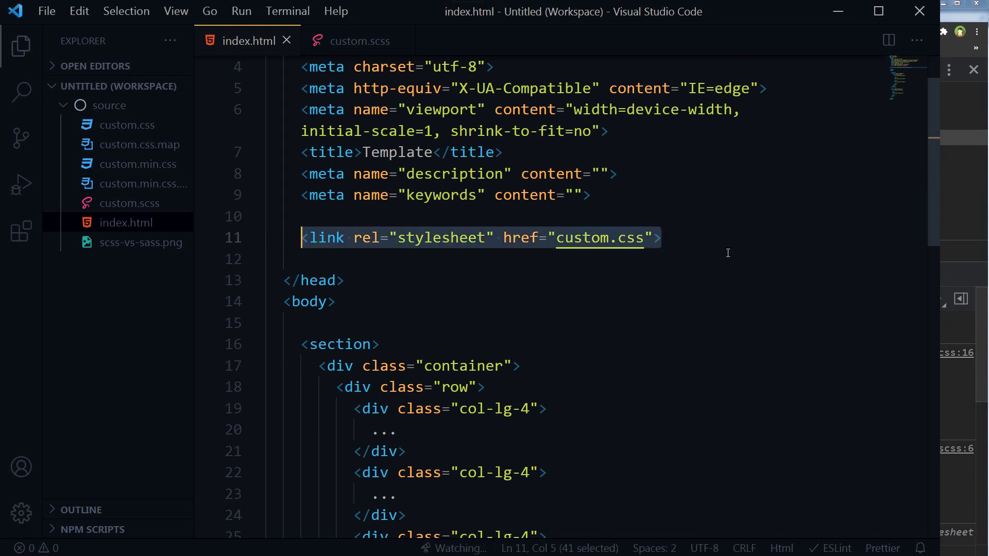
key("ctrl+slash")
key("End")
key("Return")
type("<link rel=\"stylesheet\" href=\"custom.css\">")
key("Left")
key("Left")
key("Left")
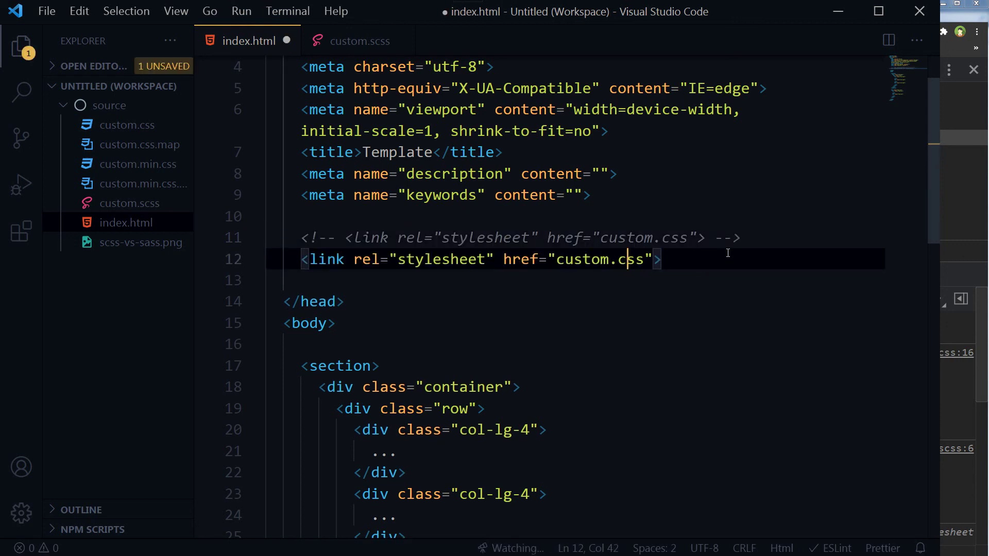
key("Right")
type("min")
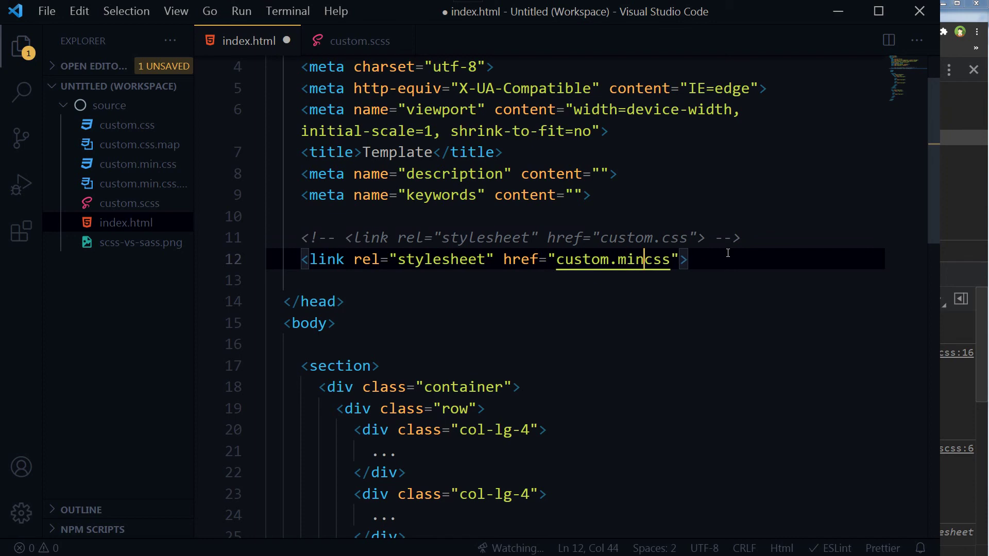
type(".")
key("Escape")
key("End")
key("ctrl+s")
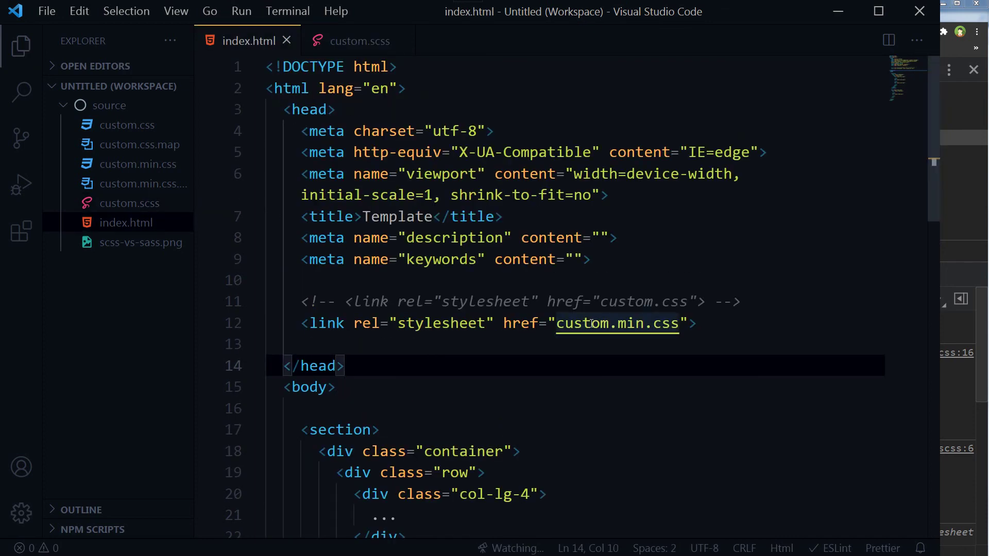
left_click(359, 40)
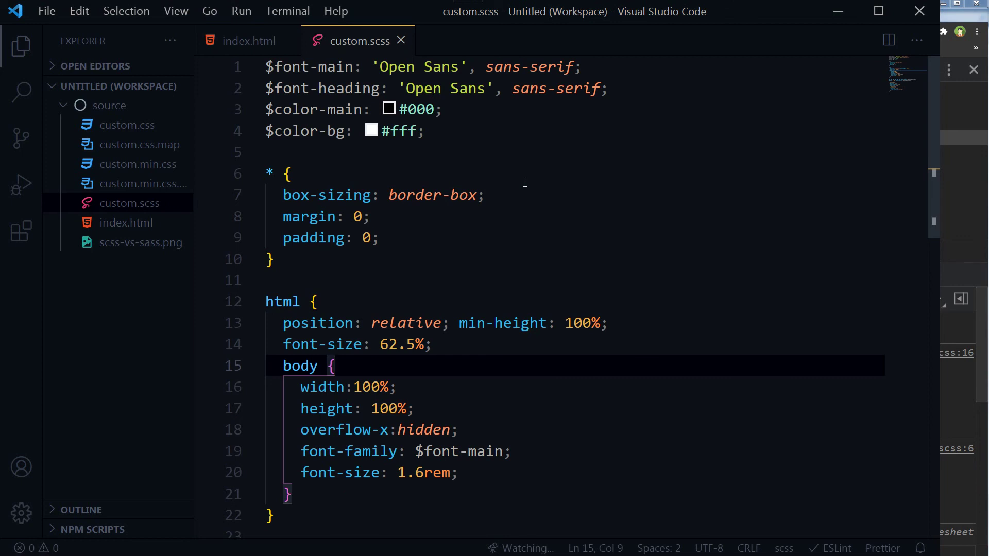